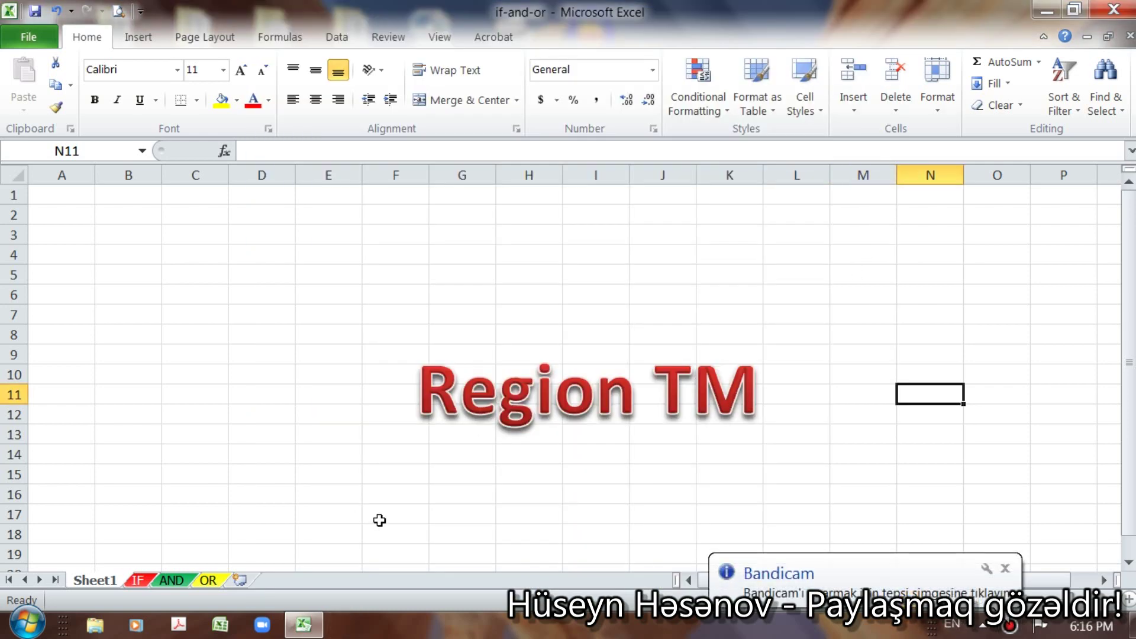
- Browse the Logical function list on the Formulas tab (AND, IF, OR), then close it
left_click(285, 35)
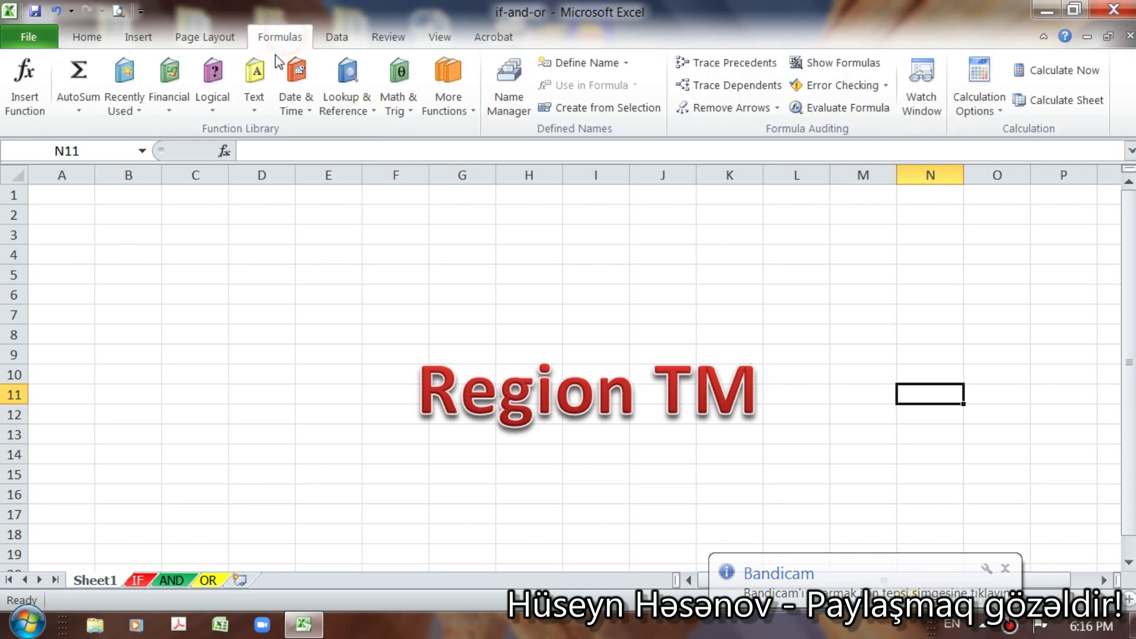
left_click(213, 113)
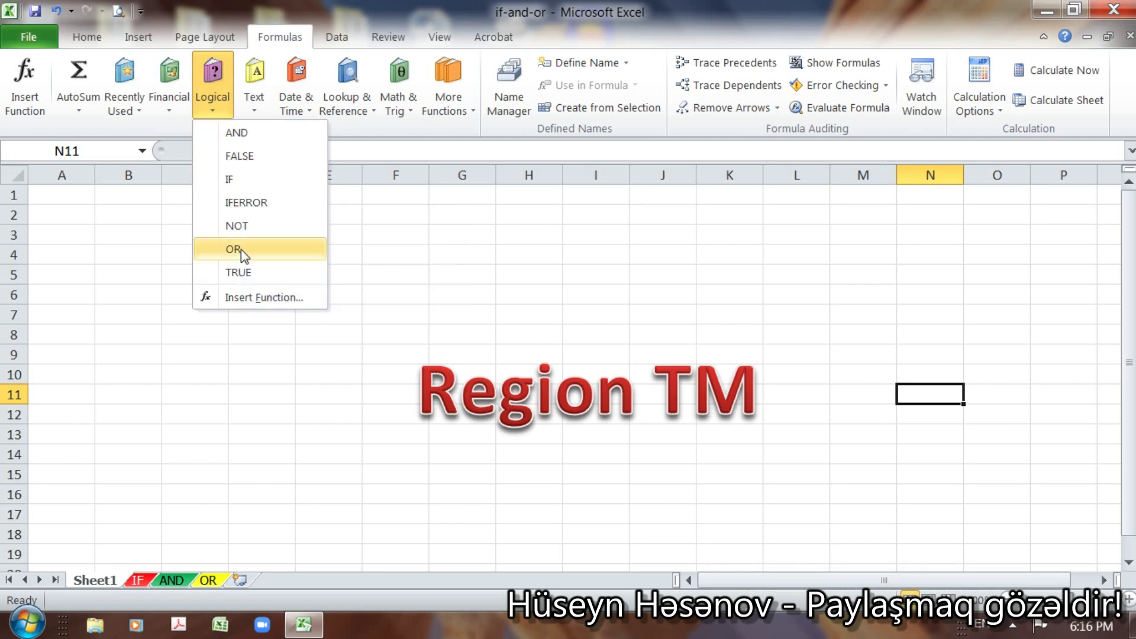
left_click(208, 439)
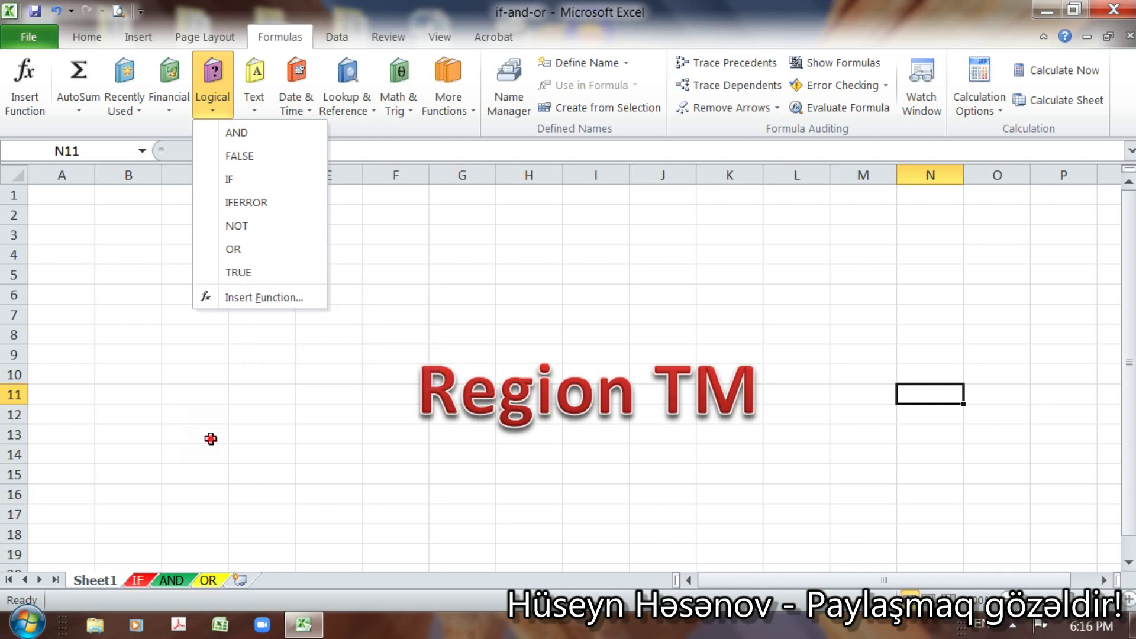
- Switch to the IF sheet and review its title and the IF - ƏGƏR label in B4
left_click(142, 581)
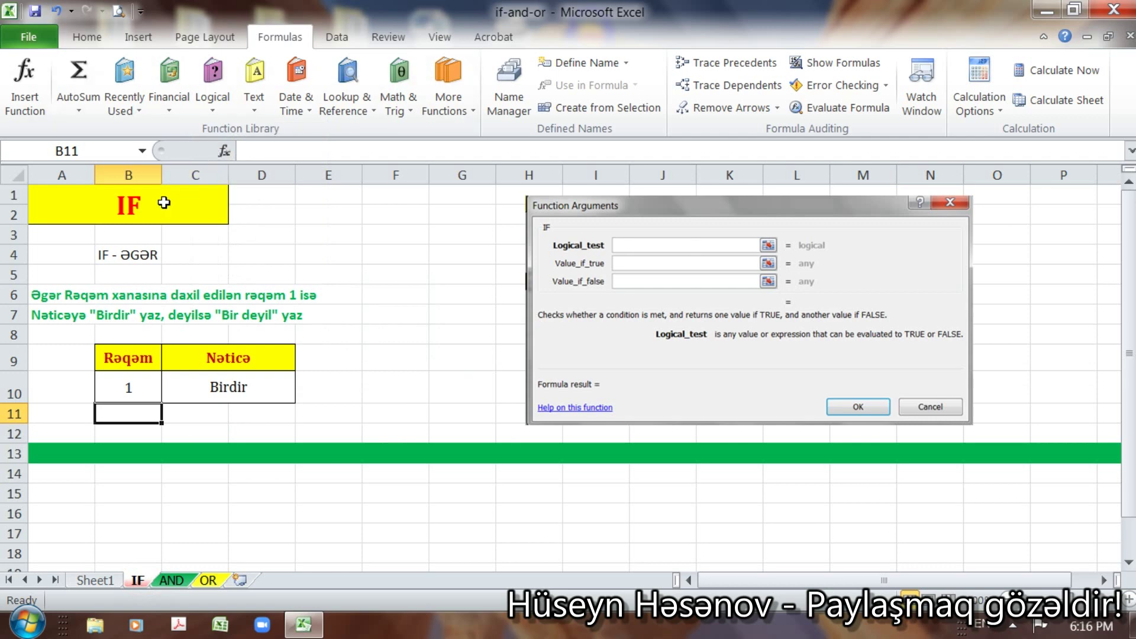
left_click(212, 117)
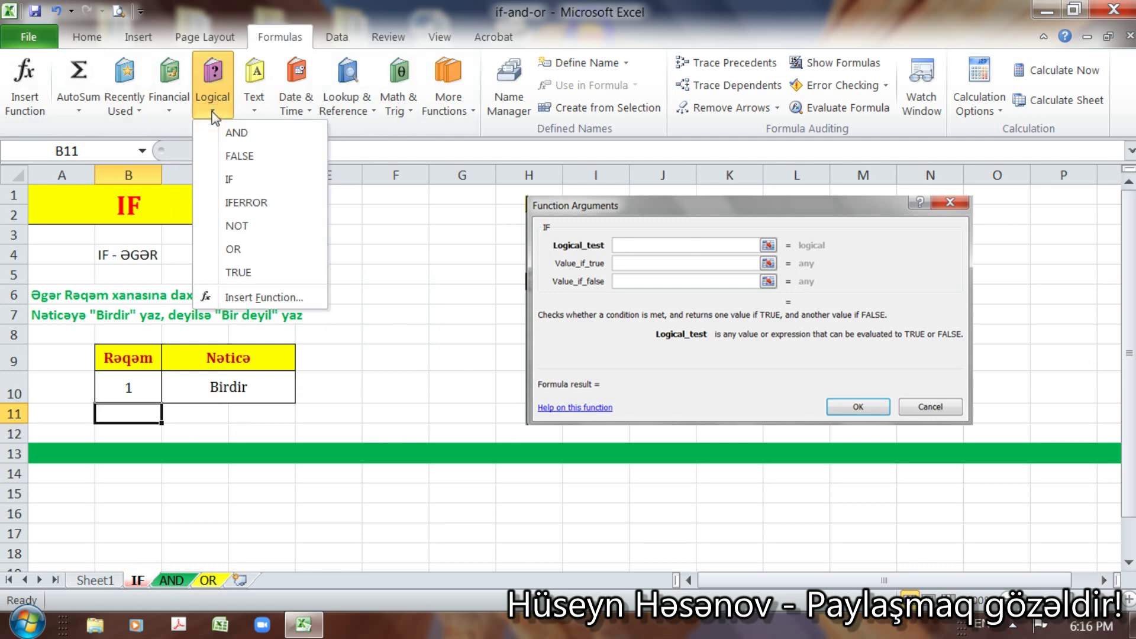
left_click(212, 117)
left_click(132, 213)
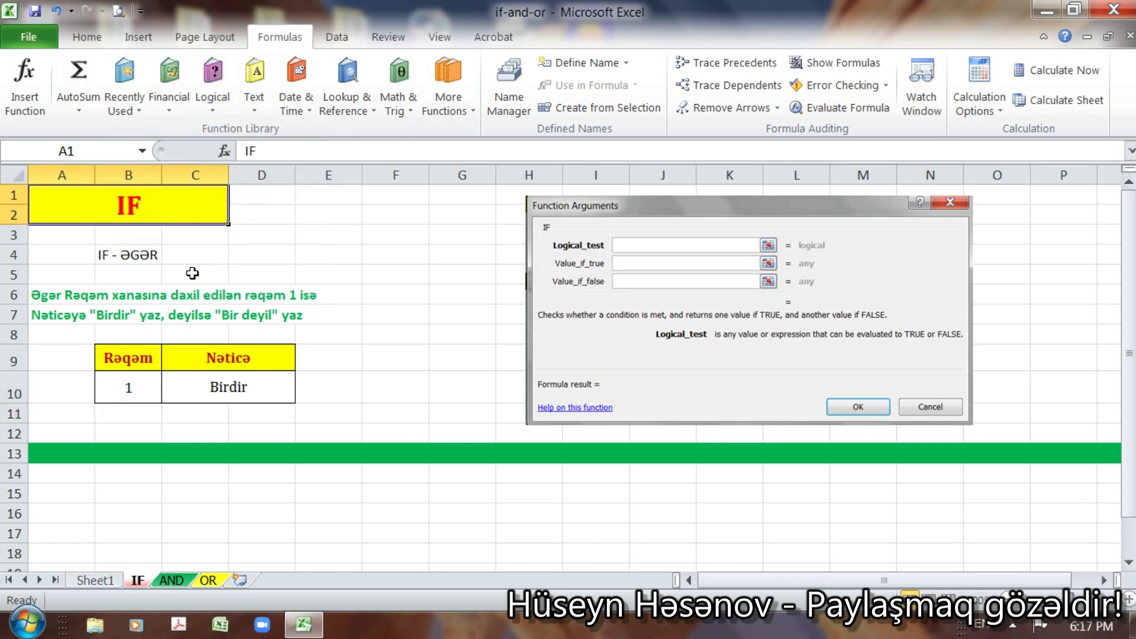
left_click(136, 255)
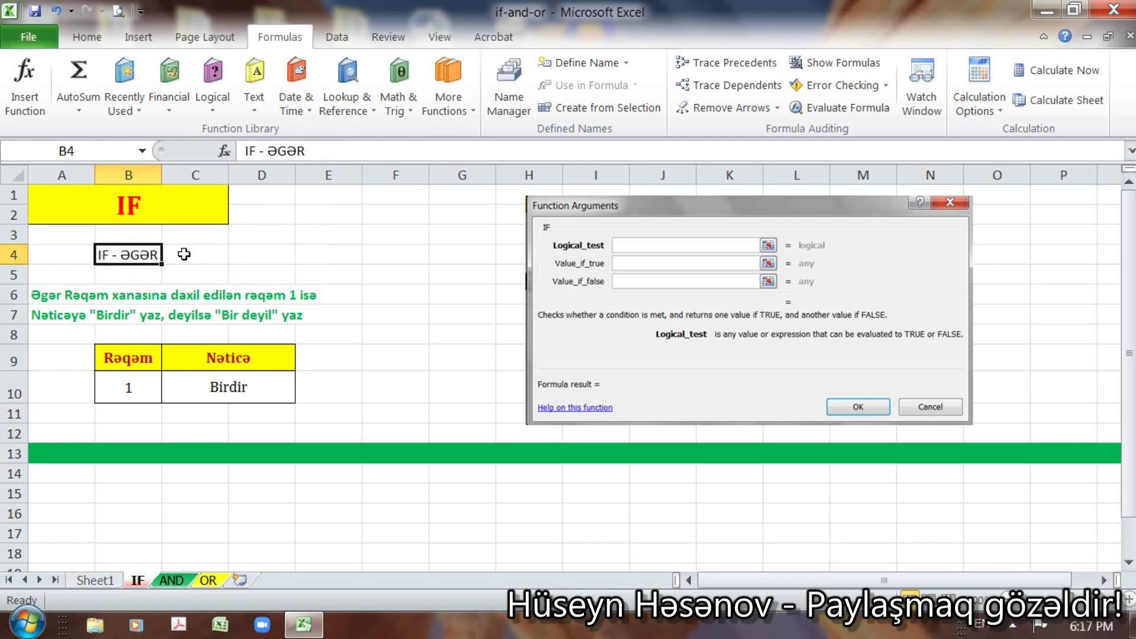
left_click(184, 254)
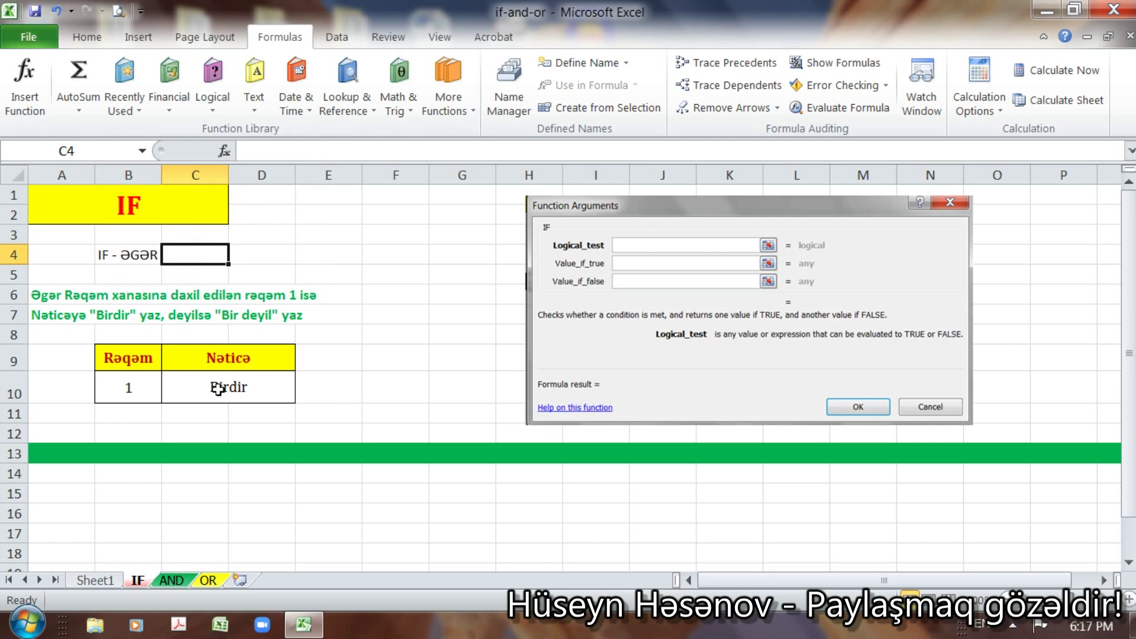
- Inspect the IF example in B10 and C10, then delete C10's old IF formula
left_click(204, 389)
left_click(127, 387)
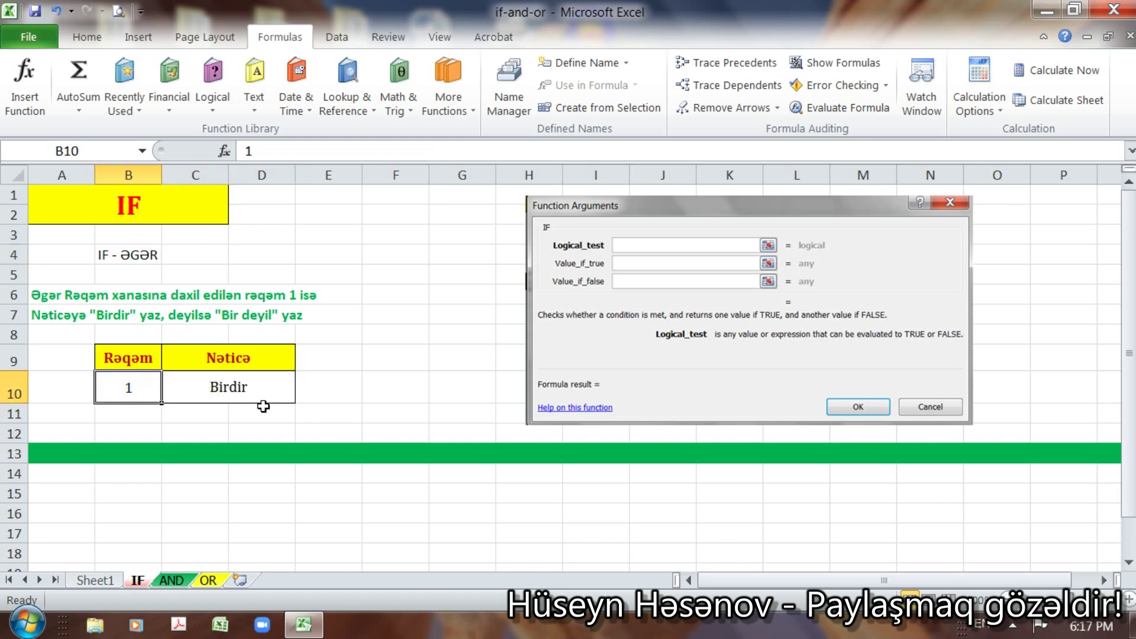
left_click(633, 205)
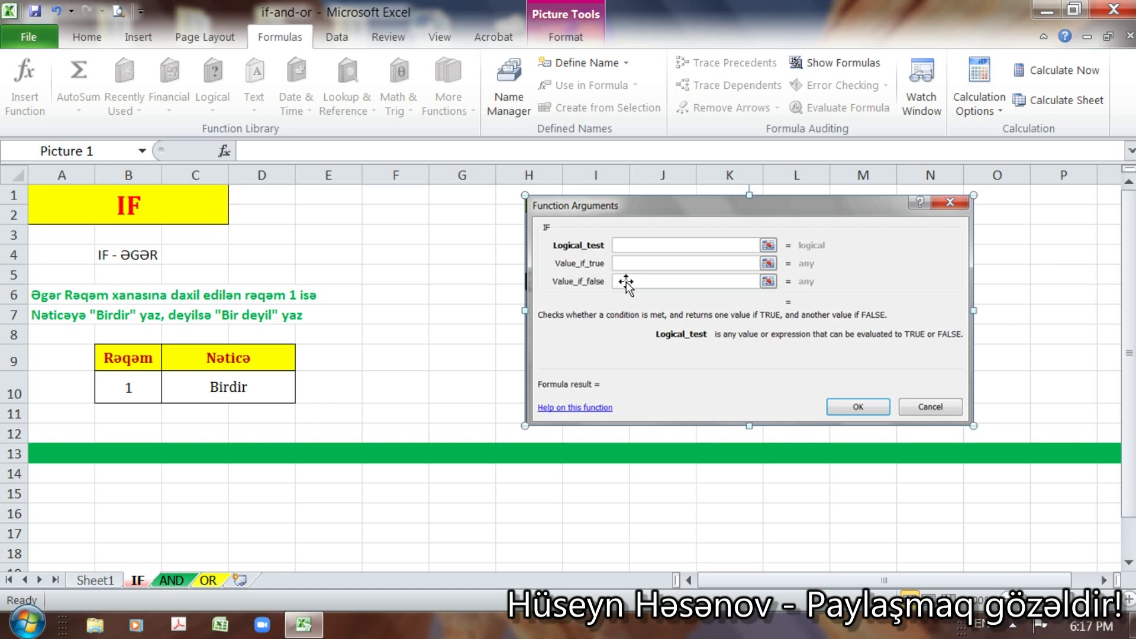
left_click(251, 387)
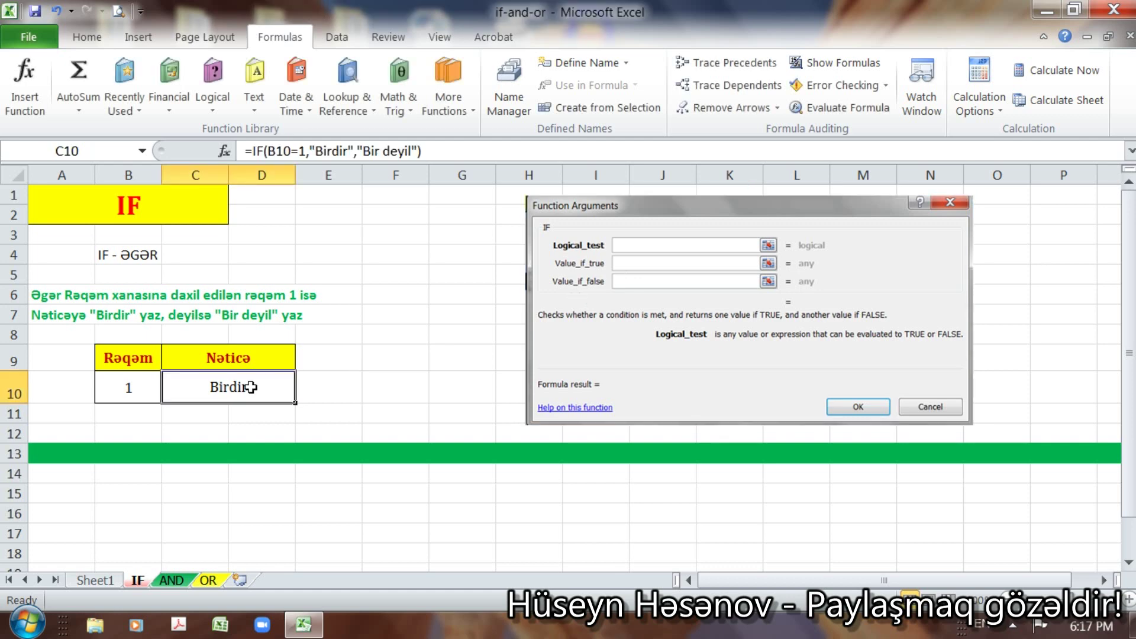
key("Delete")
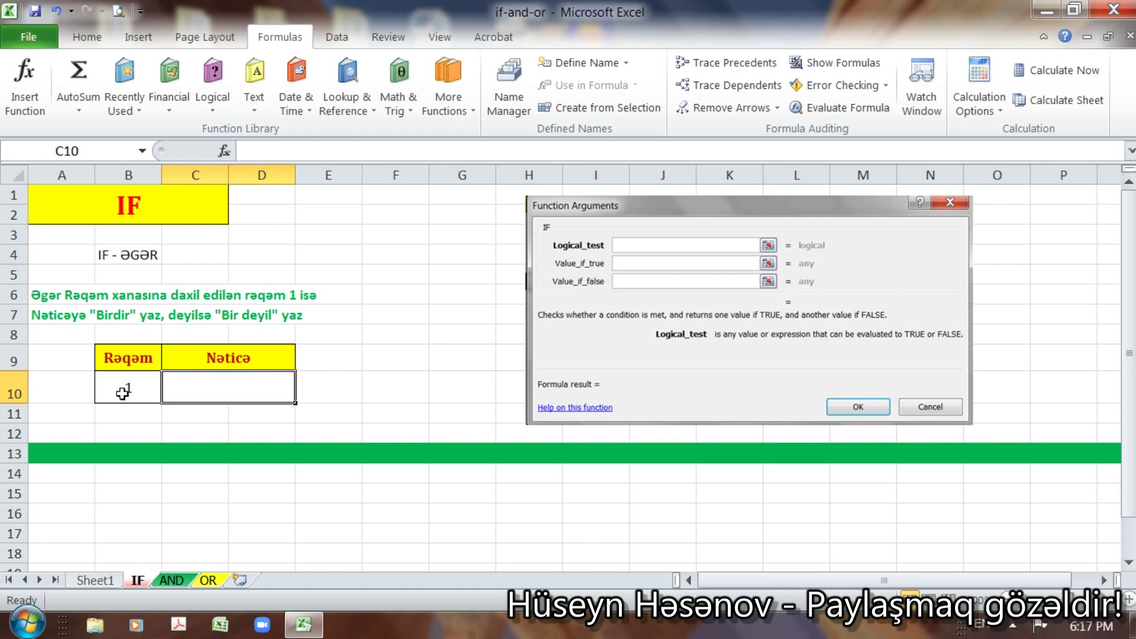
- Clear the 1 from B10 and insert a new IF function into C10 from the Logical list
left_click(122, 393)
key("Delete")
left_click(194, 392)
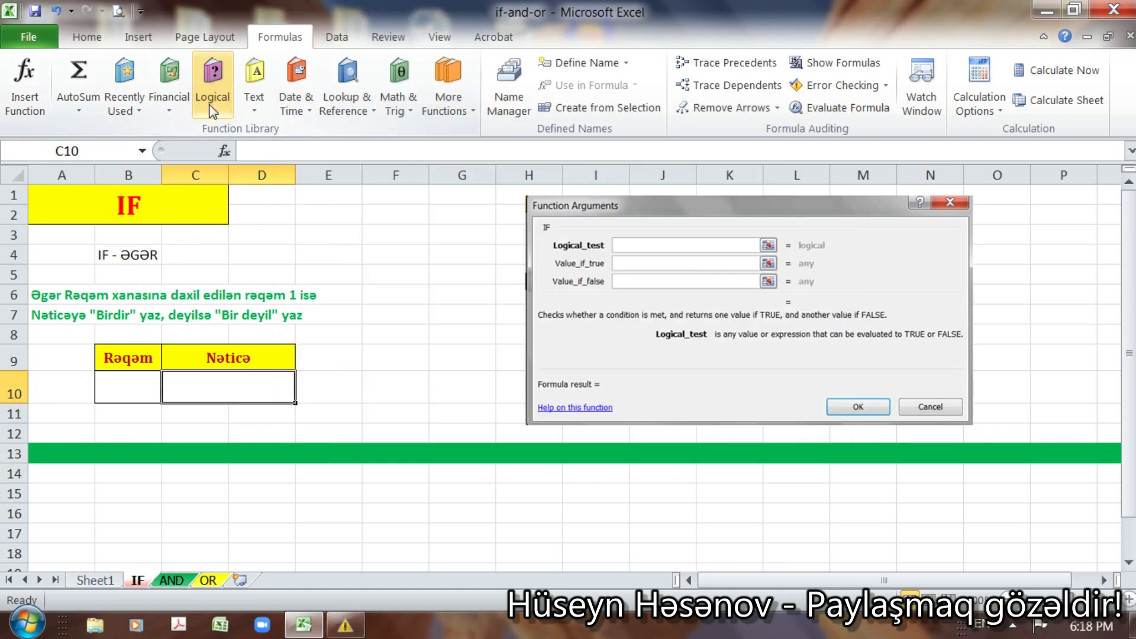
left_click(212, 108)
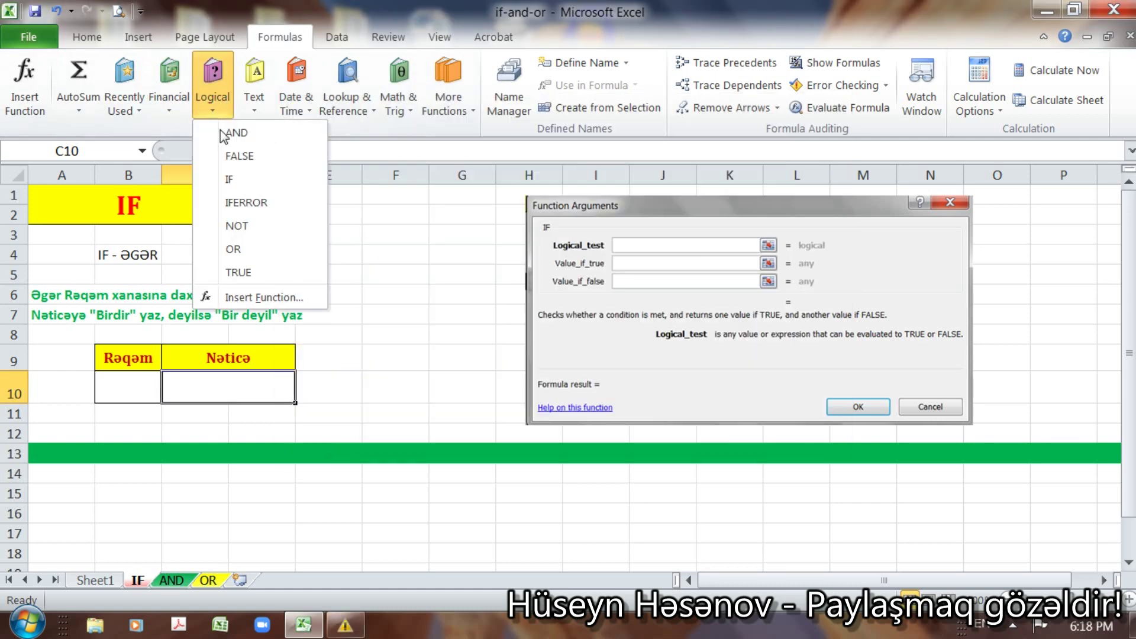
mouse_move(229, 180)
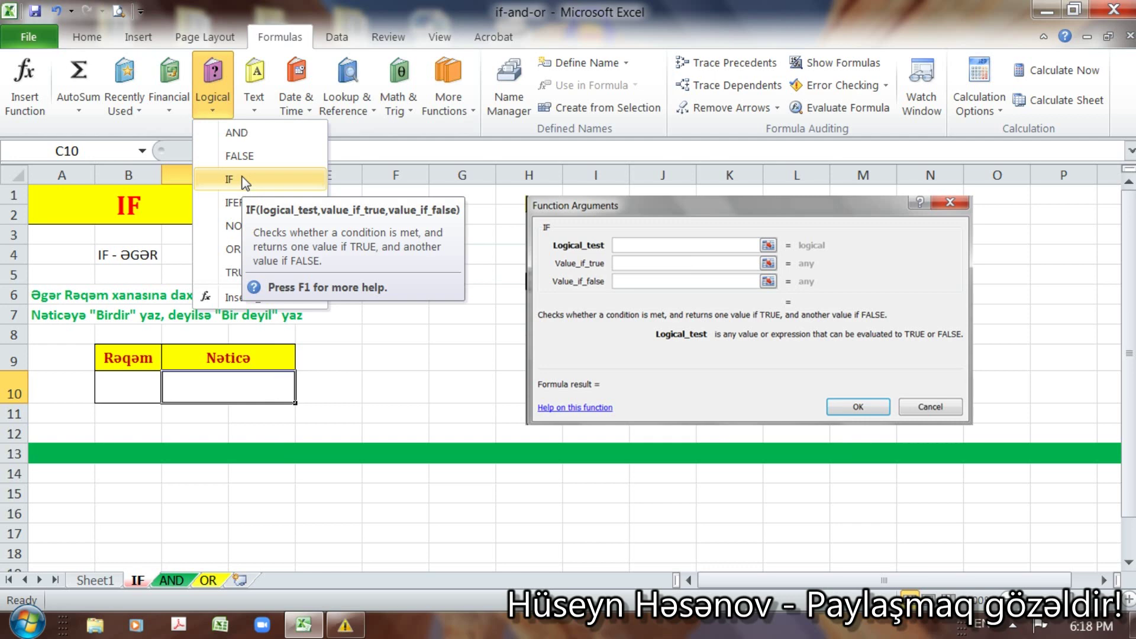
left_click(244, 180)
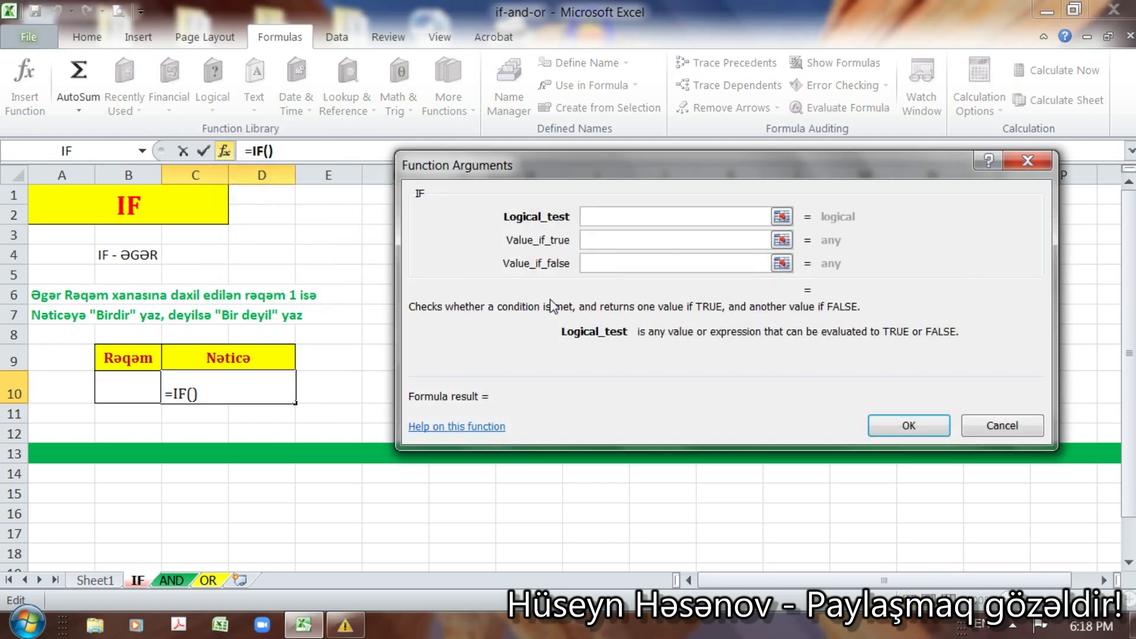
- Build =IF(B10=1,"Birdir","Bir deyil") in C10 through the Function Arguments dialog
left_click(599, 218)
left_click(132, 393)
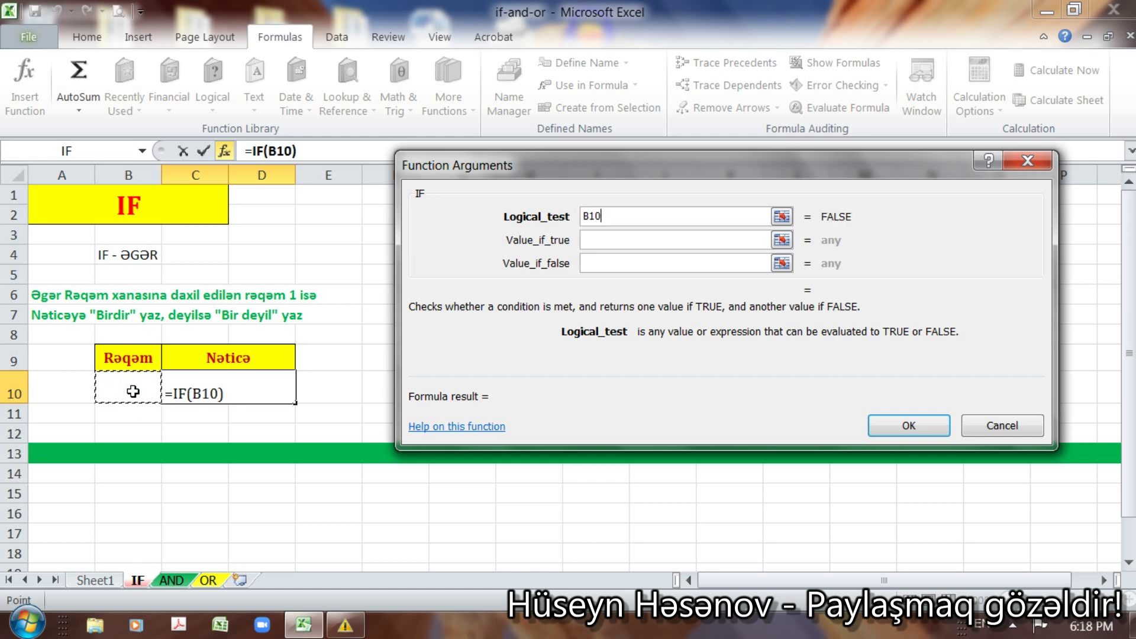
type("=")
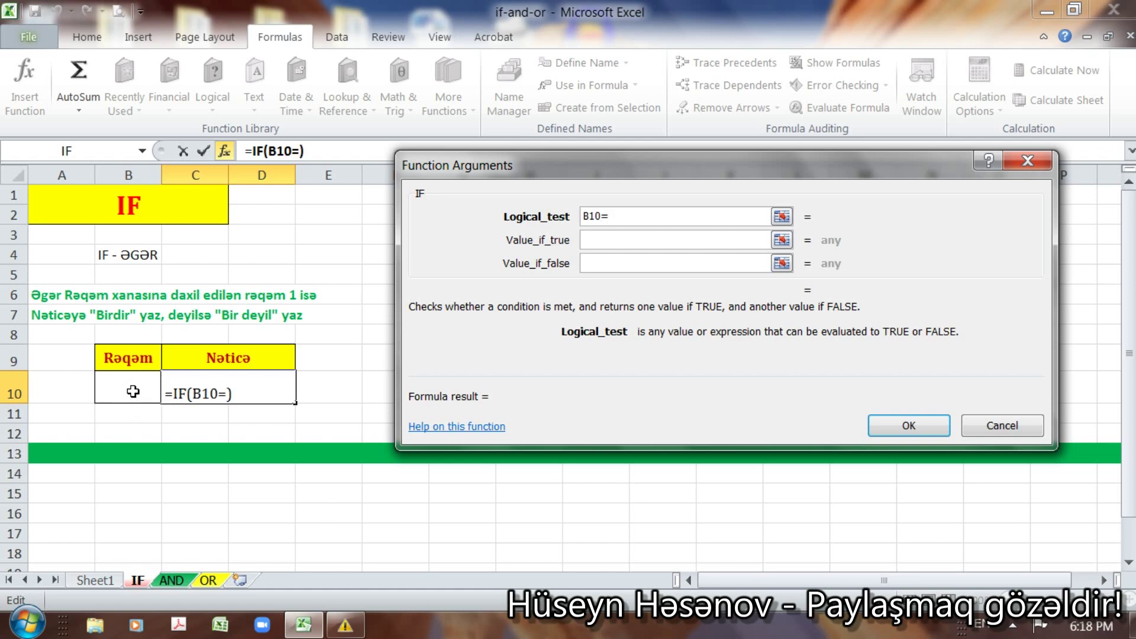
type("1")
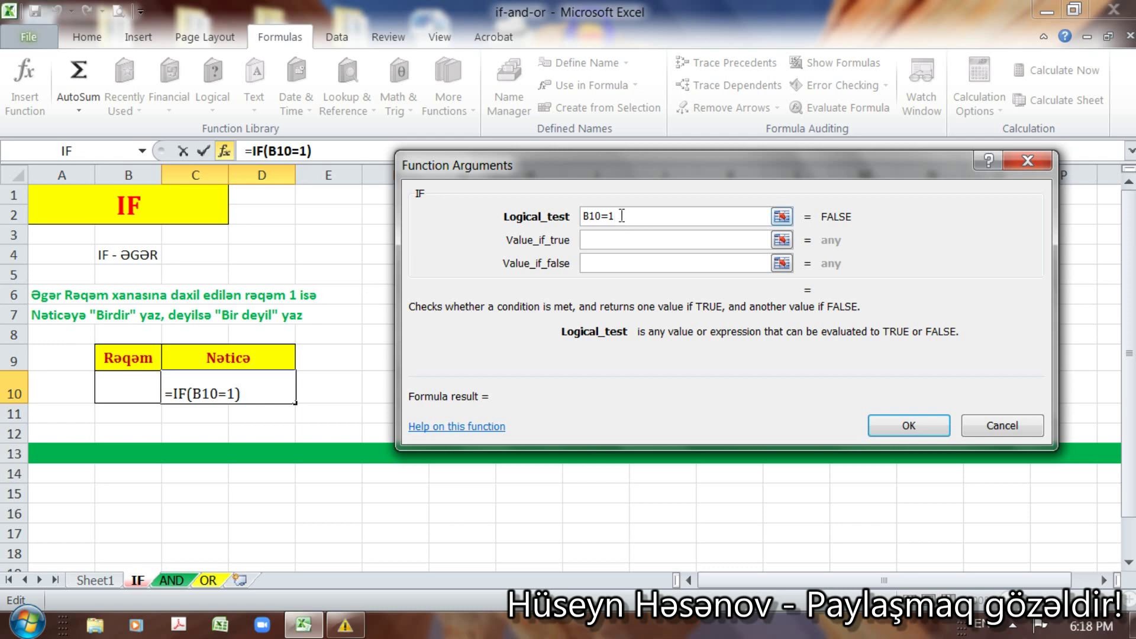
left_click(609, 241)
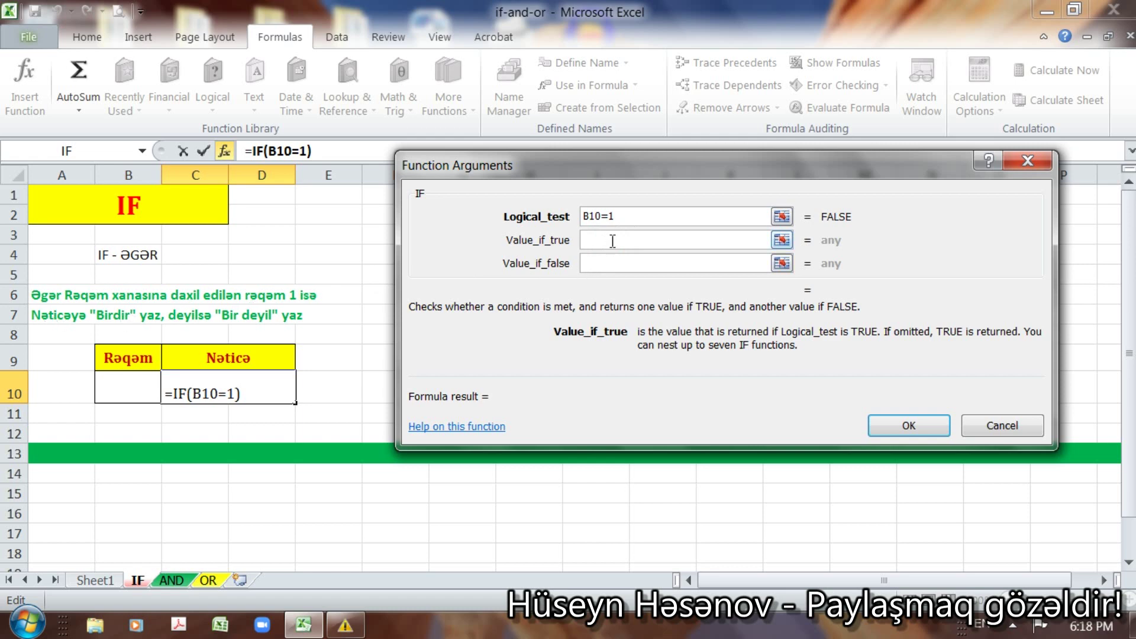
type("B")
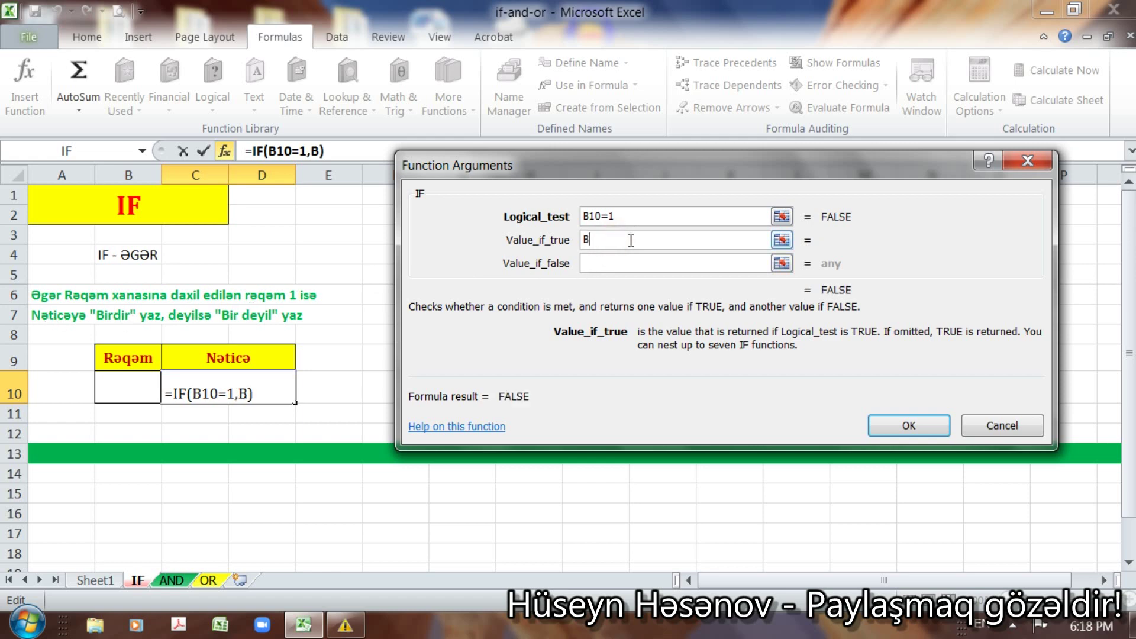
type("irdir")
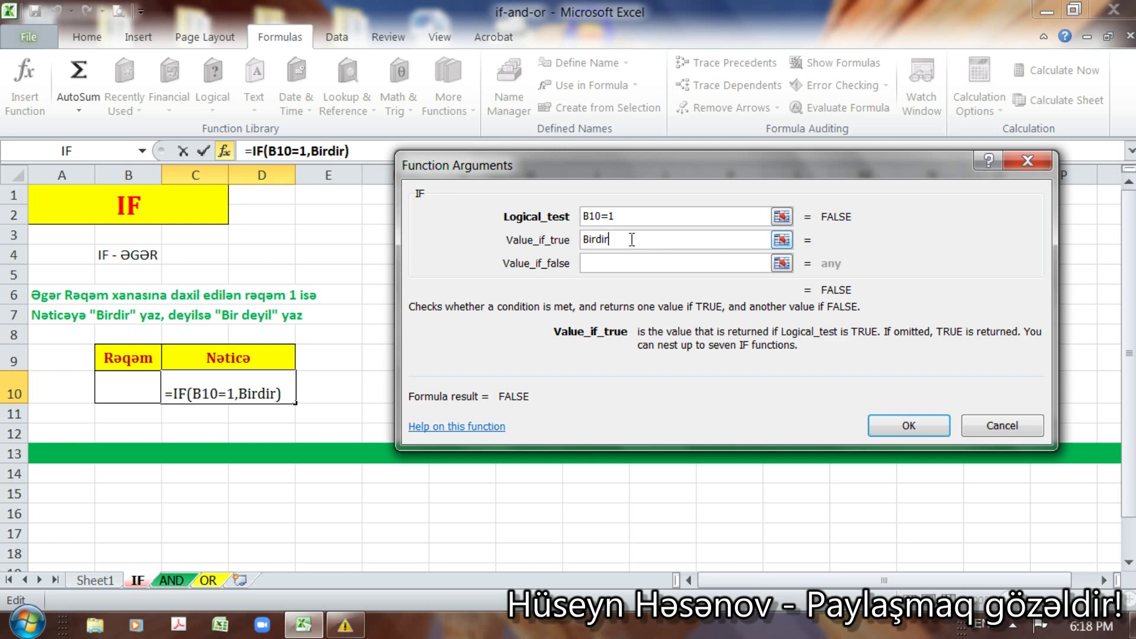
left_click(622, 264)
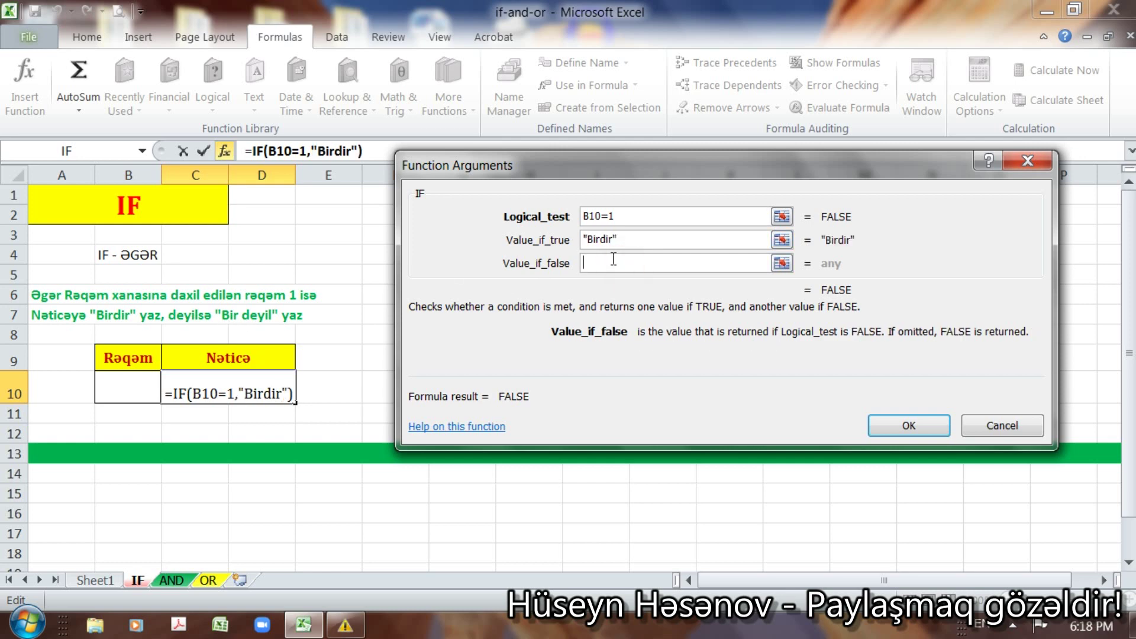
type("Bir dey")
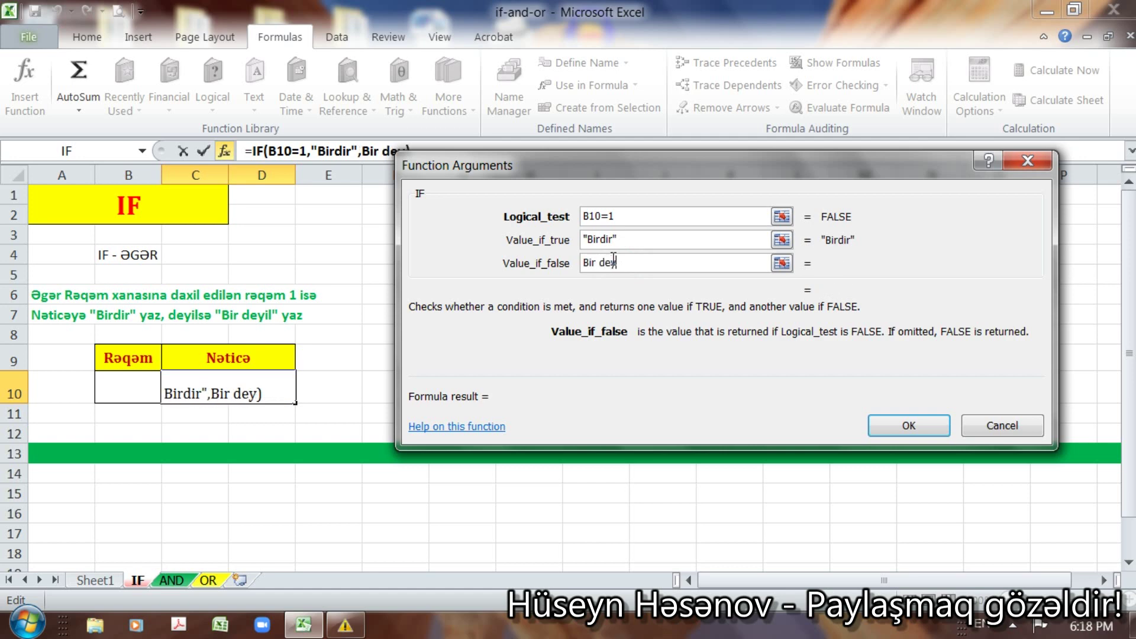
type("il")
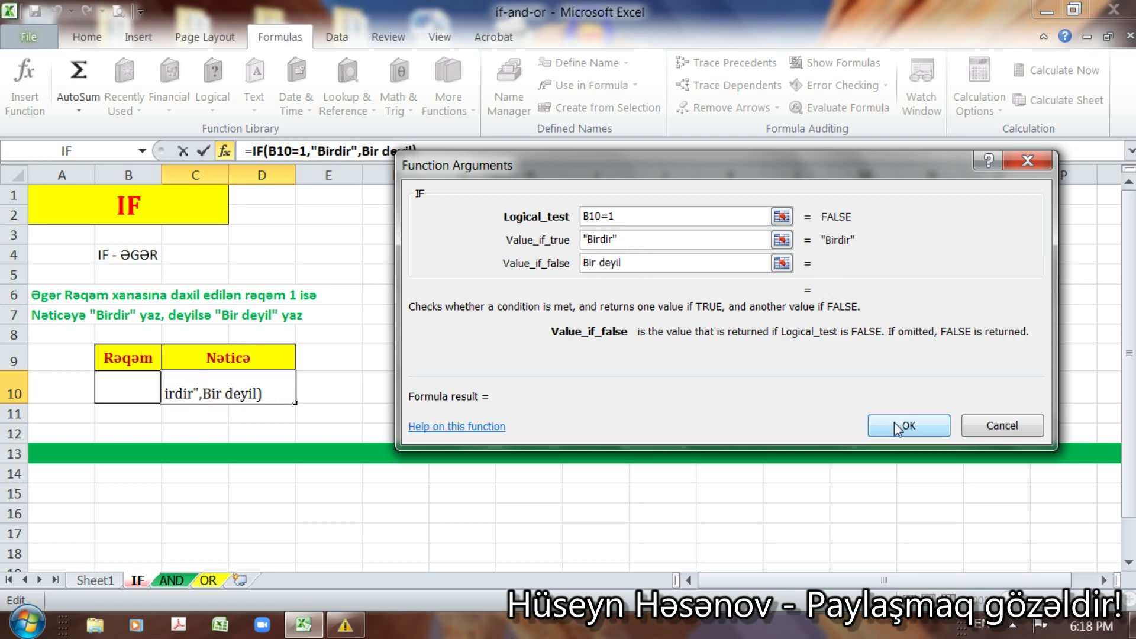
left_click(898, 428)
- Enter 1 in B10 to get Birdir, then 3 to get Bir deyil
left_click(113, 390)
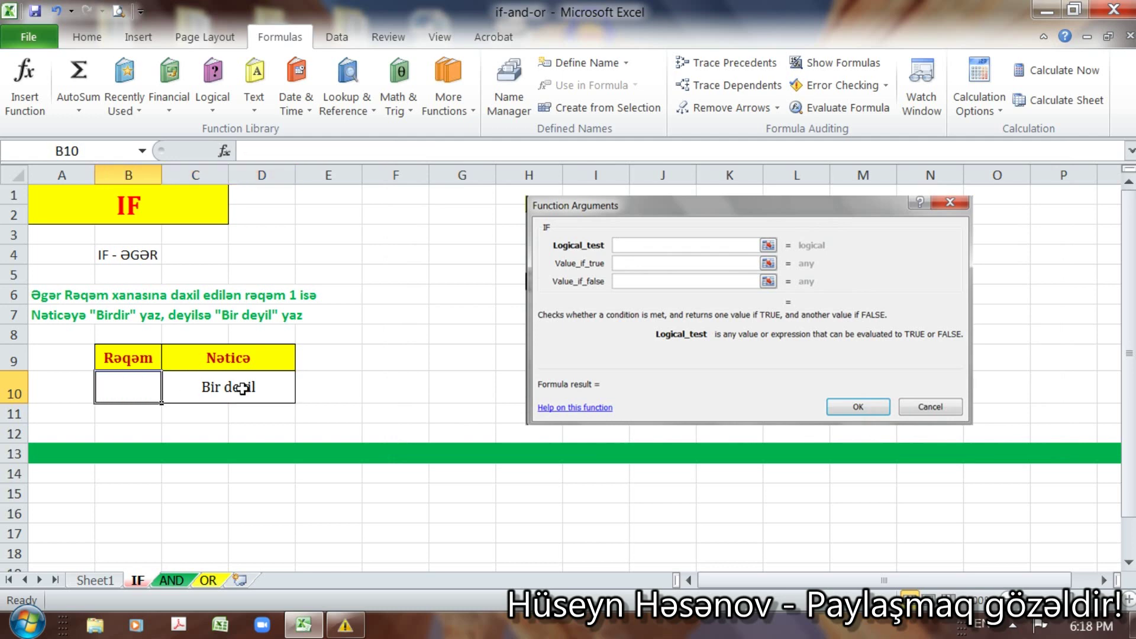
left_click(243, 388)
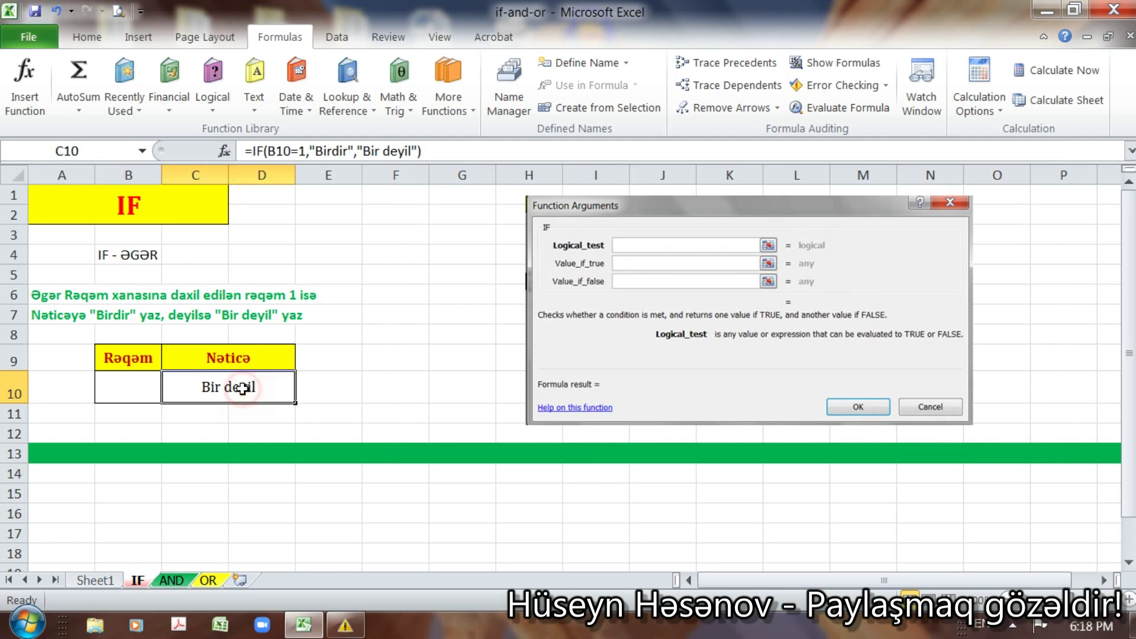
left_click(129, 389)
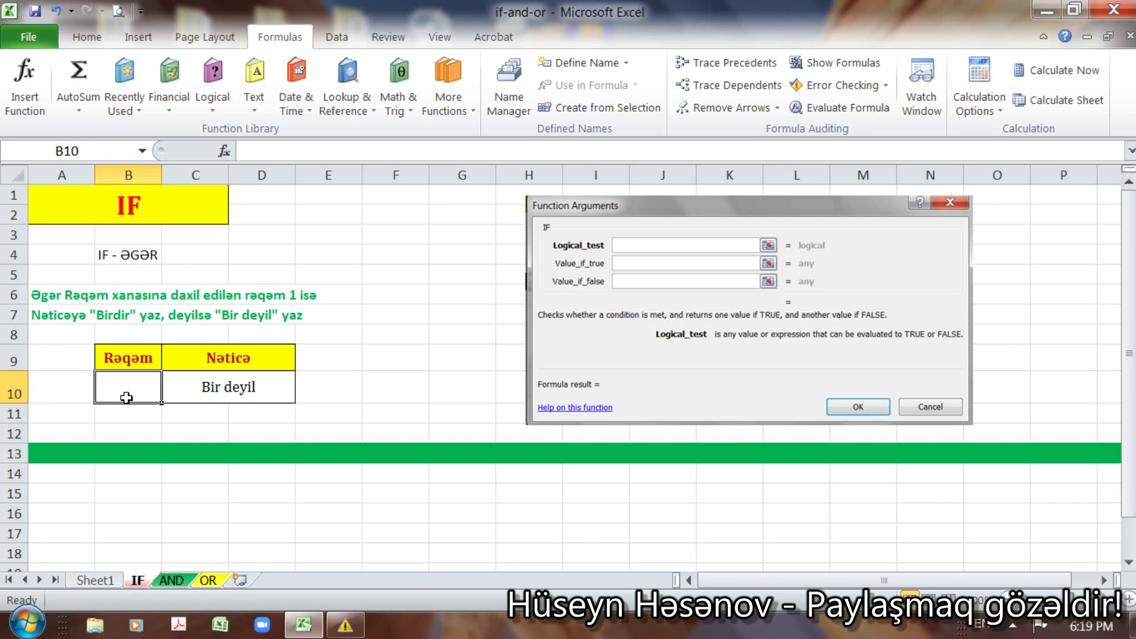
type("1")
key("Return")
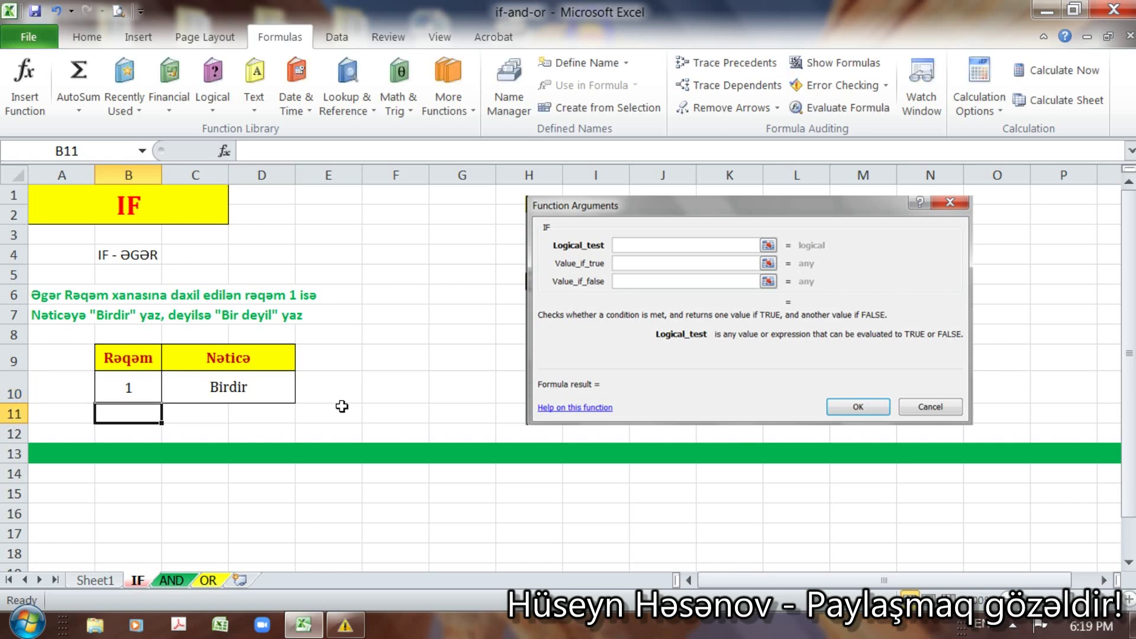
left_click(133, 388)
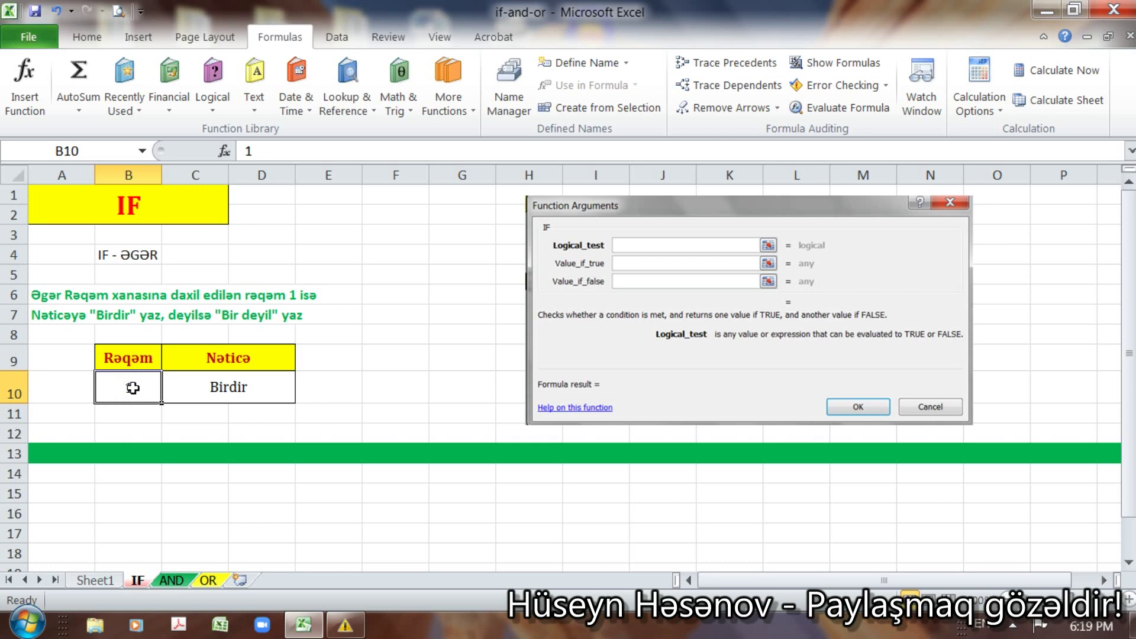
type("3")
key("Return")
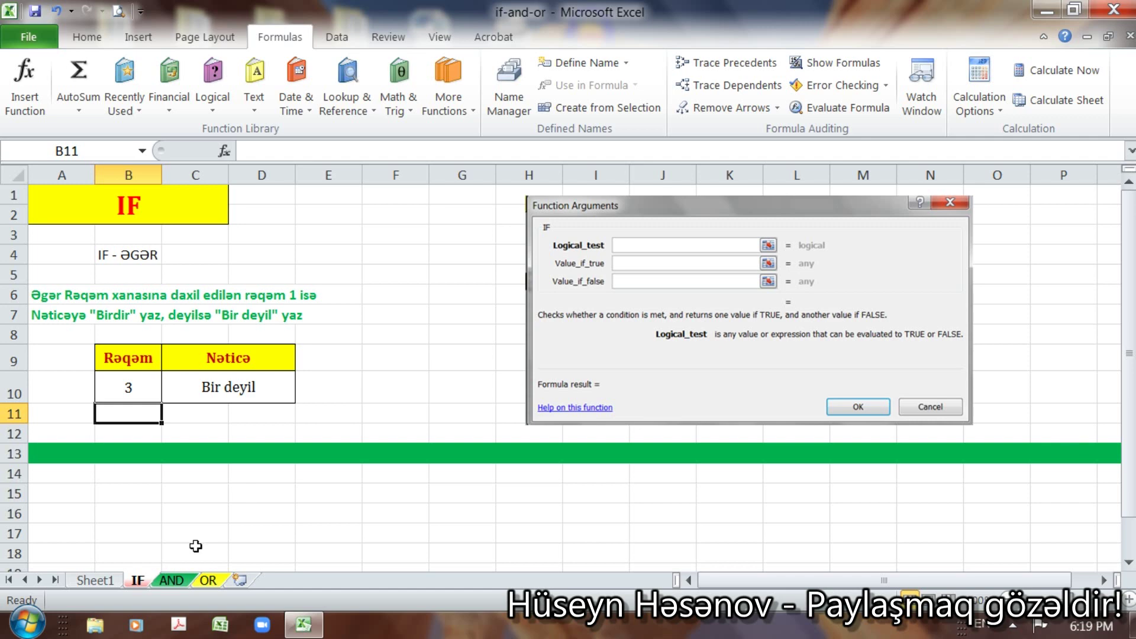
- Open the AND sheet and inspect the job-ad example, the dialog picture and D7's formula
left_click(173, 580)
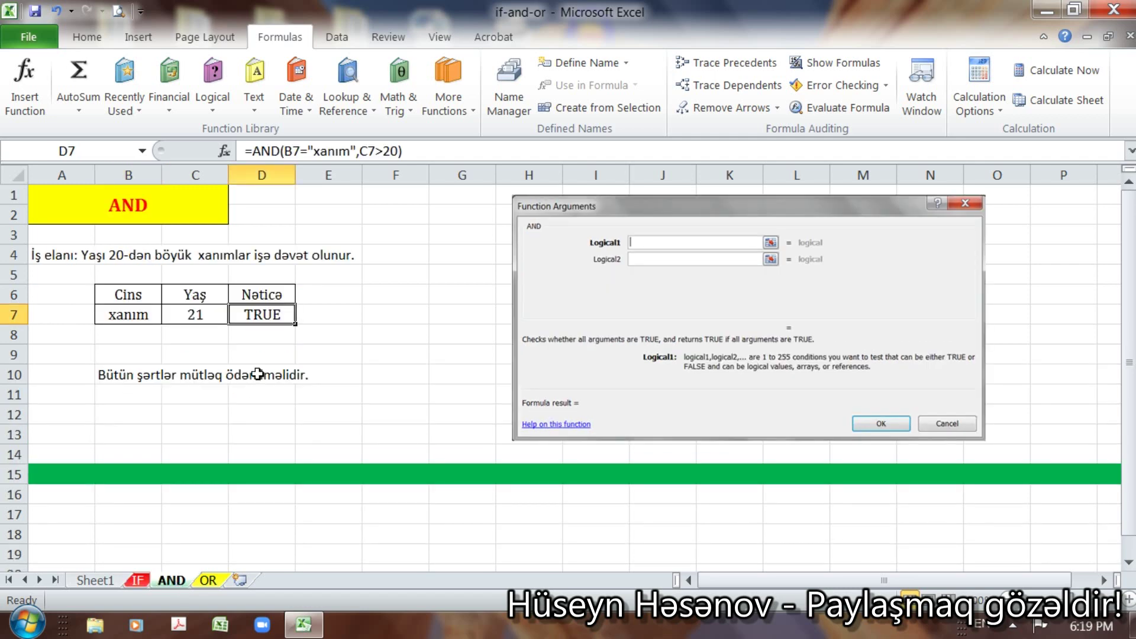
left_click(176, 211)
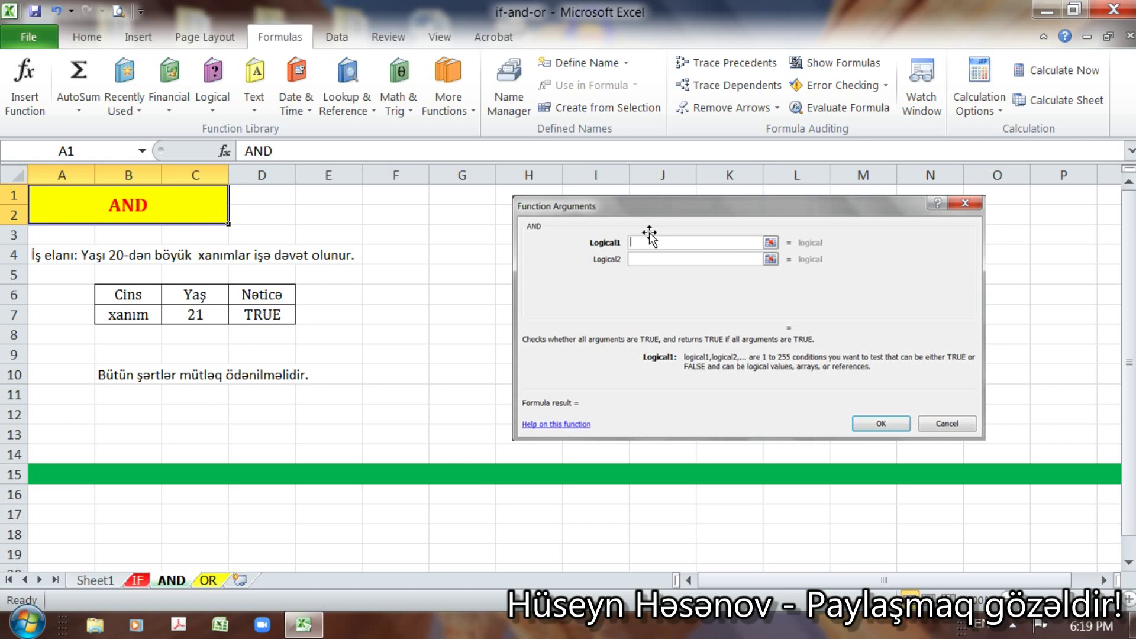
left_click(640, 210)
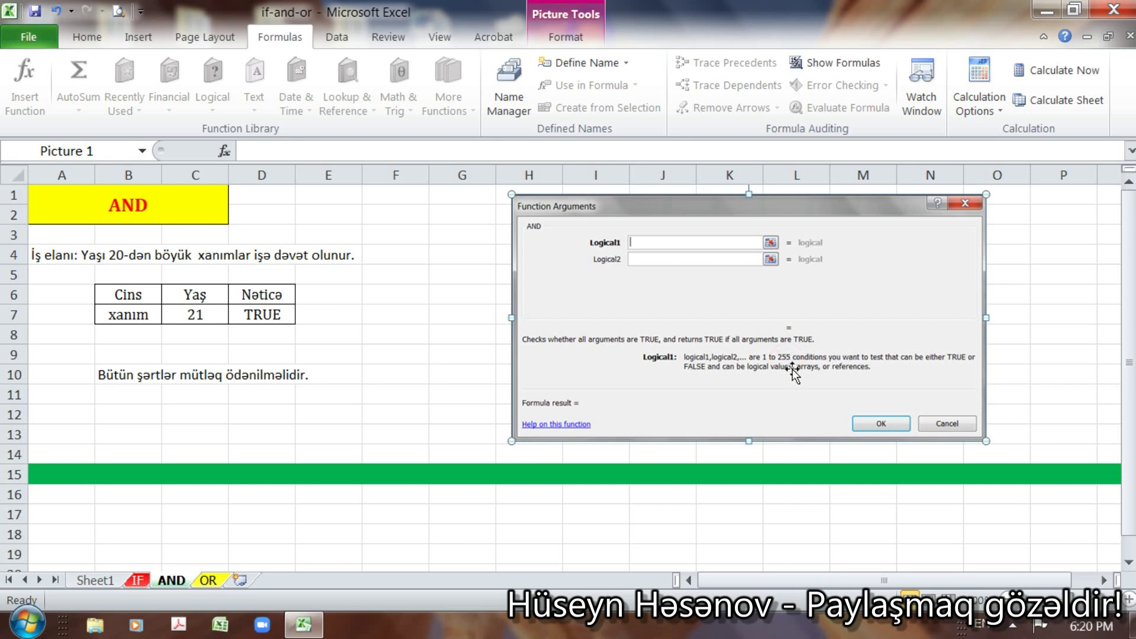
left_click(258, 318)
- Clear D7's formula, the age 21 in C7 and xanım in B7
key("Delete")
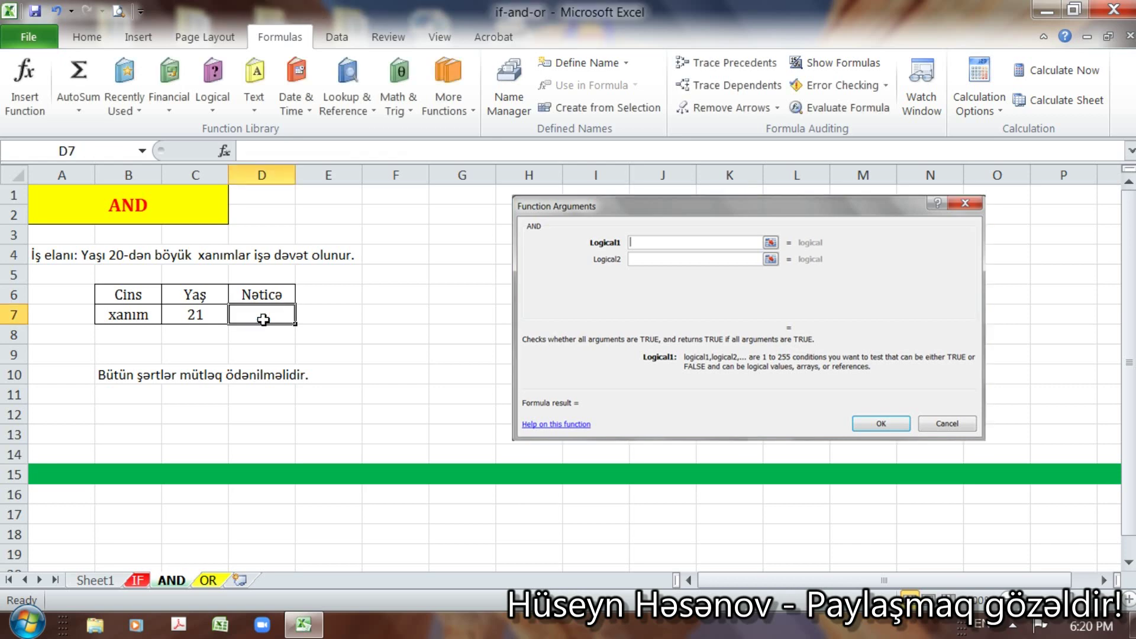
left_click(202, 316)
key("Delete")
left_click(132, 320)
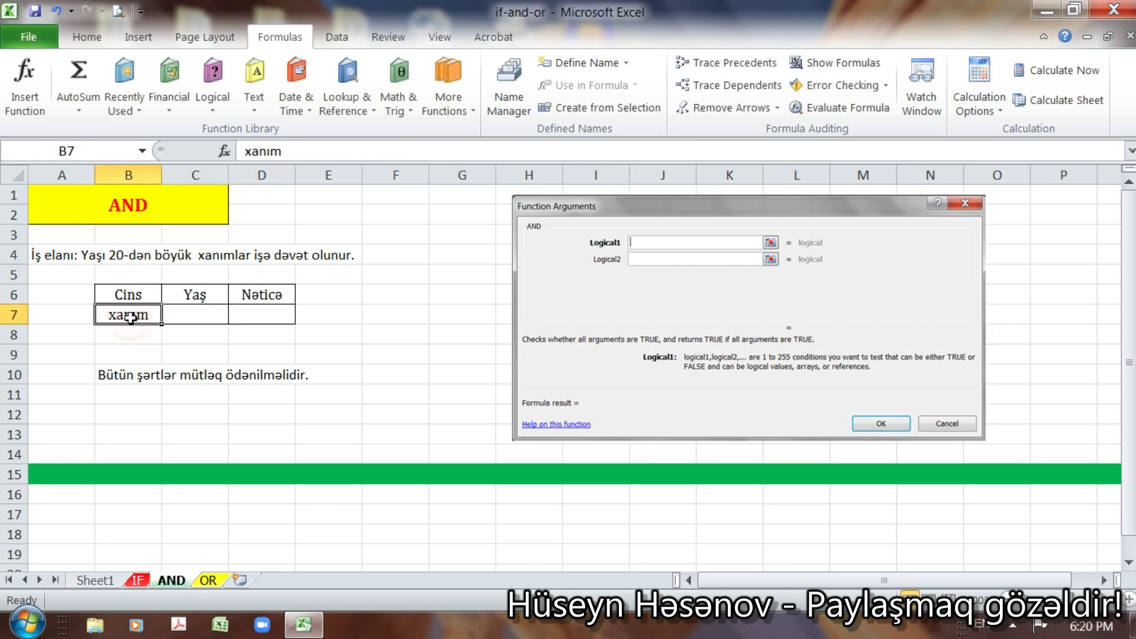
key("Delete")
left_click(240, 317)
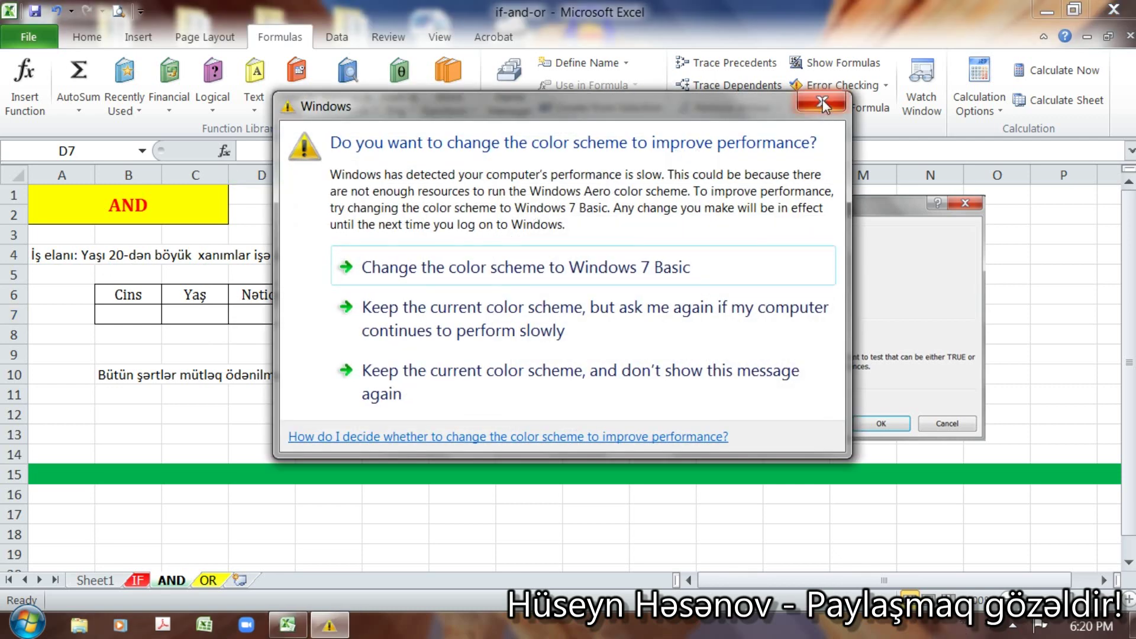
- Dismiss the Windows colour-scheme warning, review the job-ad conditions, and select result cell D7
left_click(820, 101)
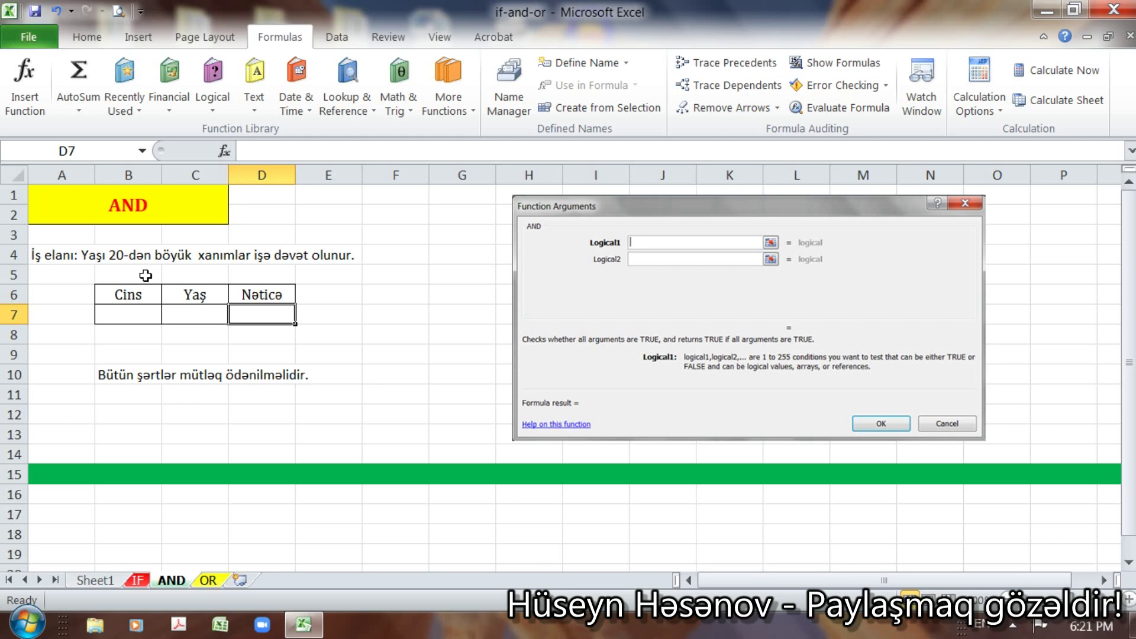
left_click(225, 256)
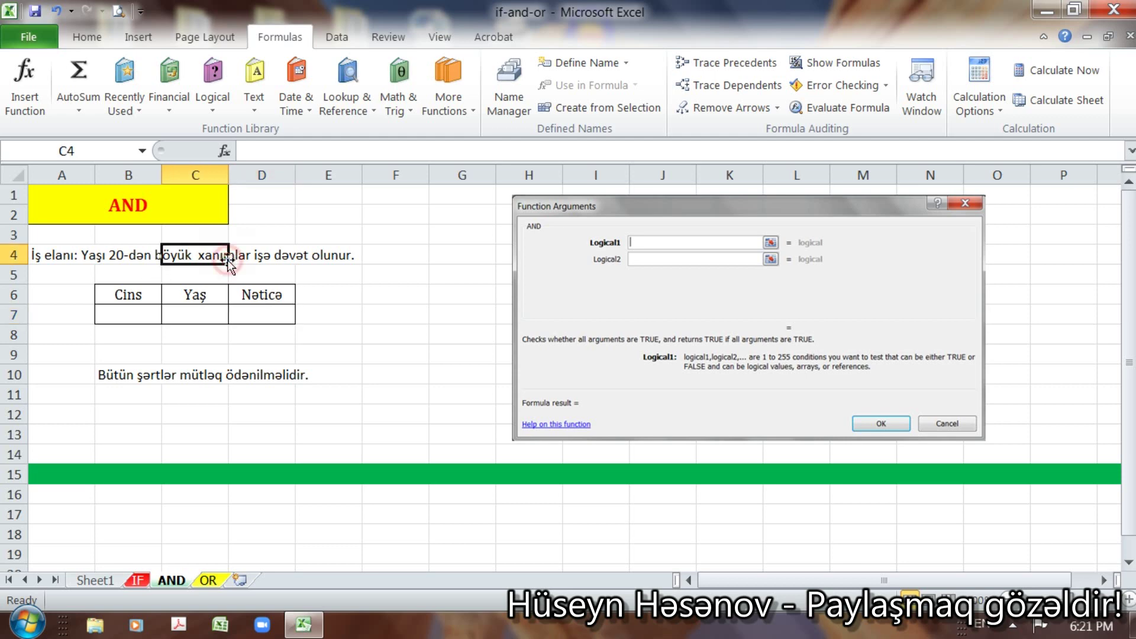
left_click(254, 257)
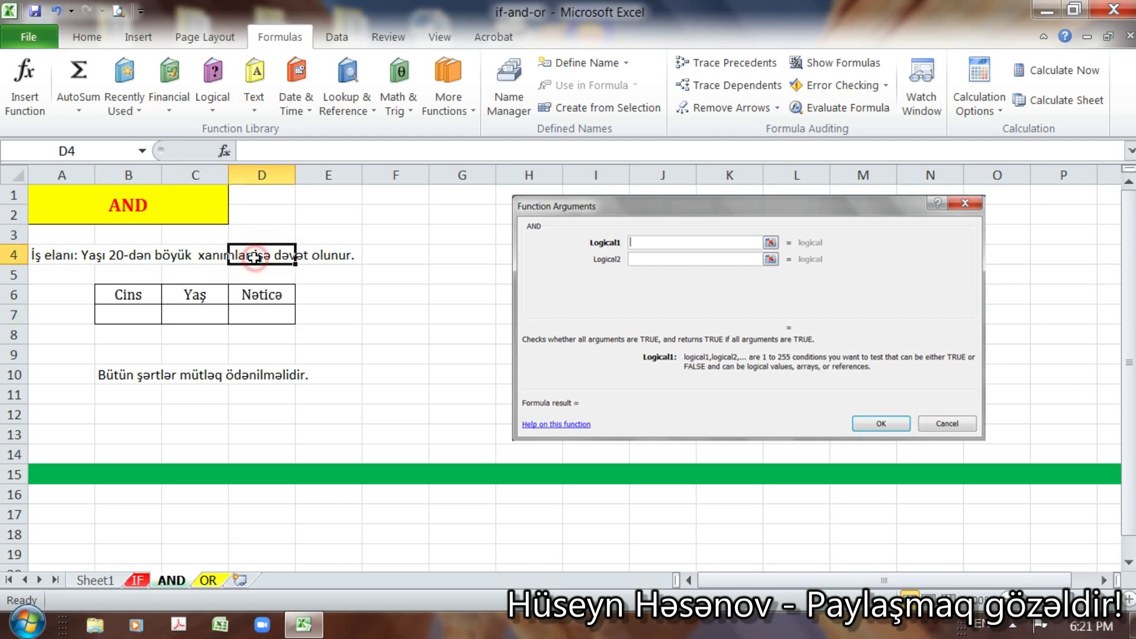
left_click(126, 257)
left_click(249, 315)
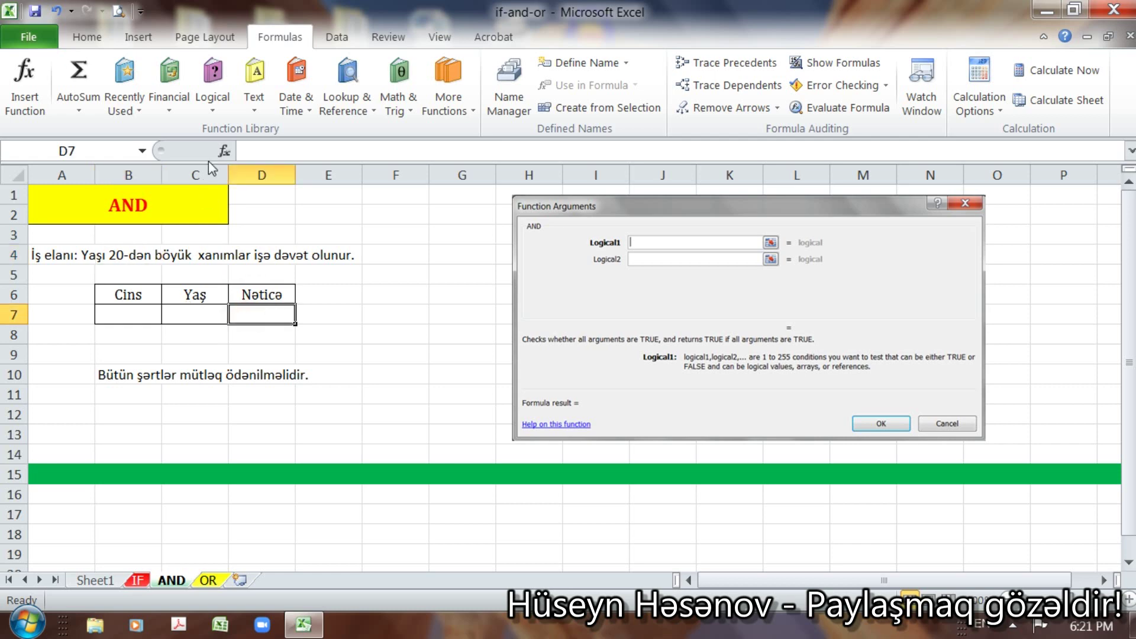
left_click(216, 112)
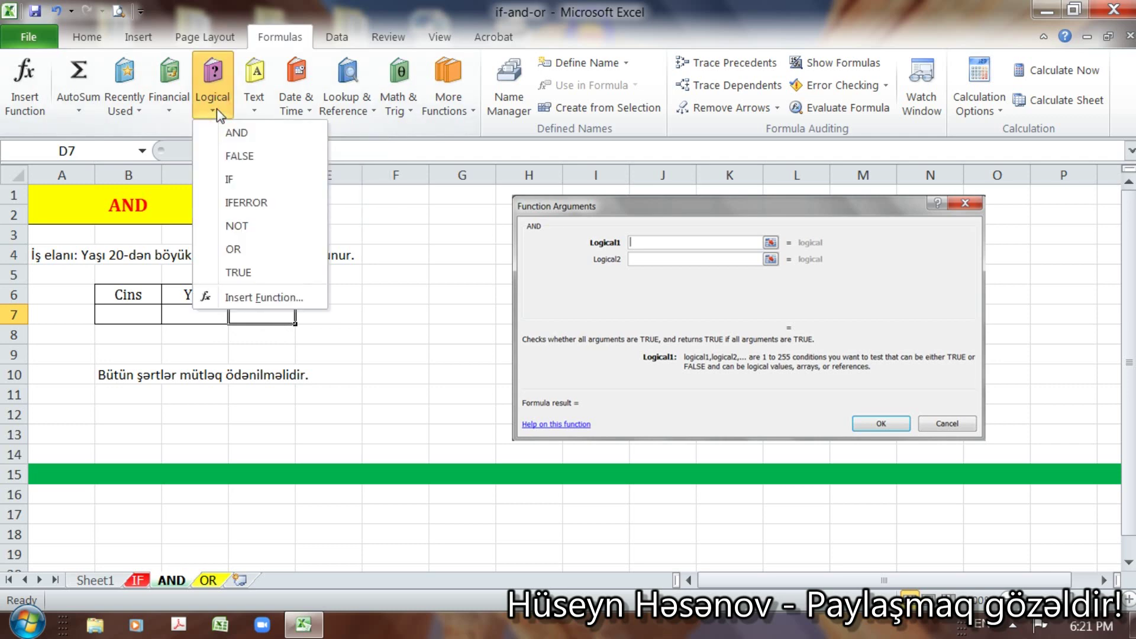
- Insert =AND(B7="xanım",C7>20) into D7 through the Function Arguments dialog
left_click(236, 134)
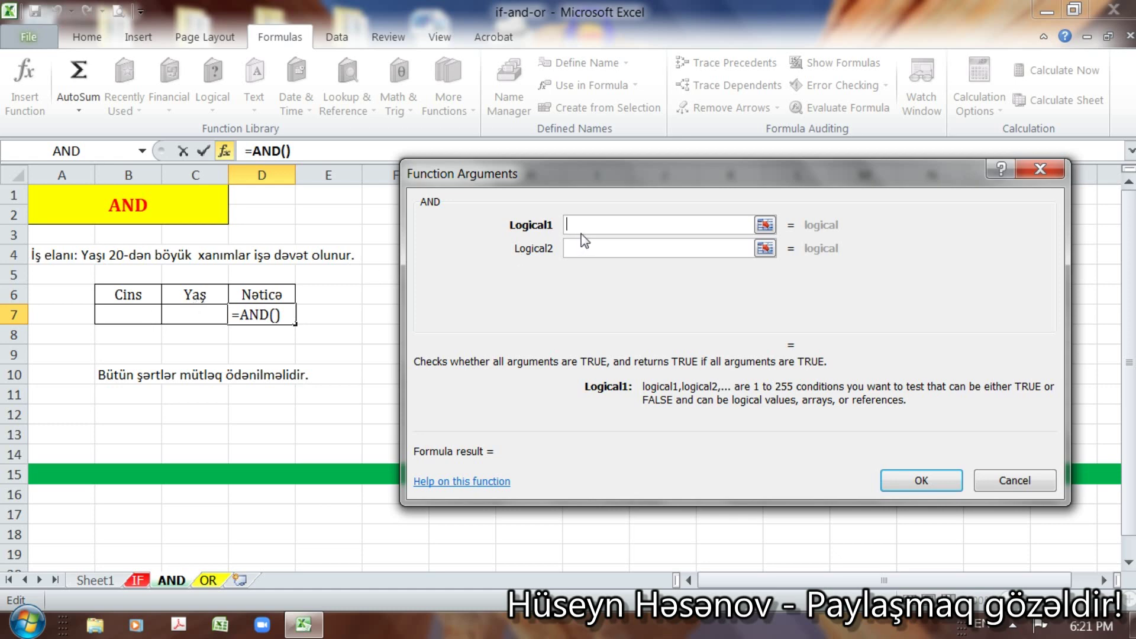
left_click(118, 317)
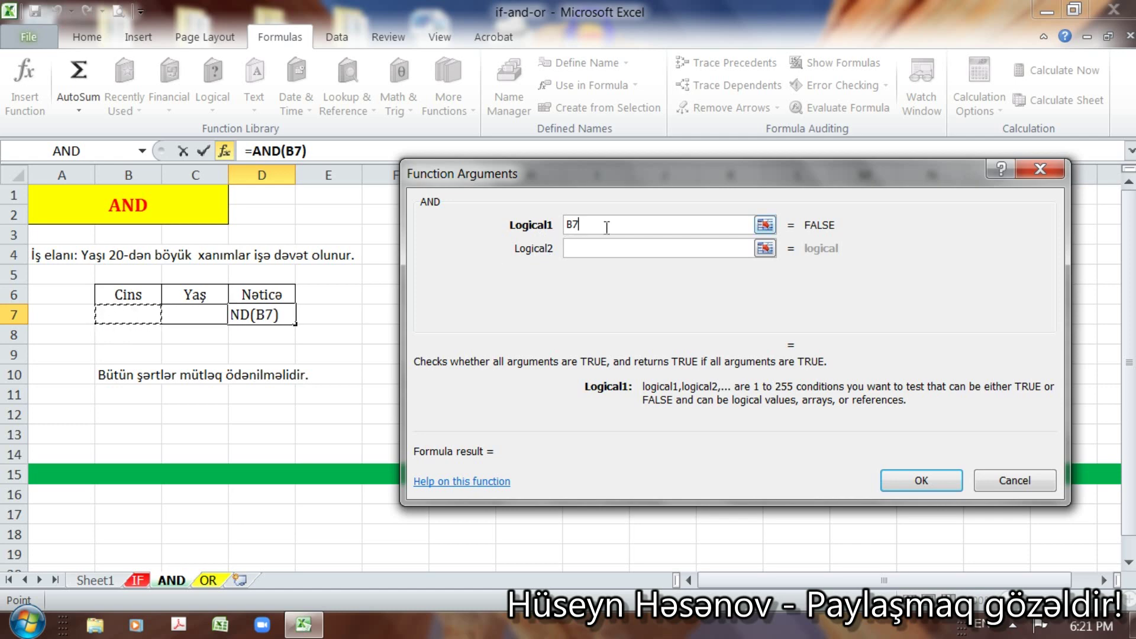
type("=")
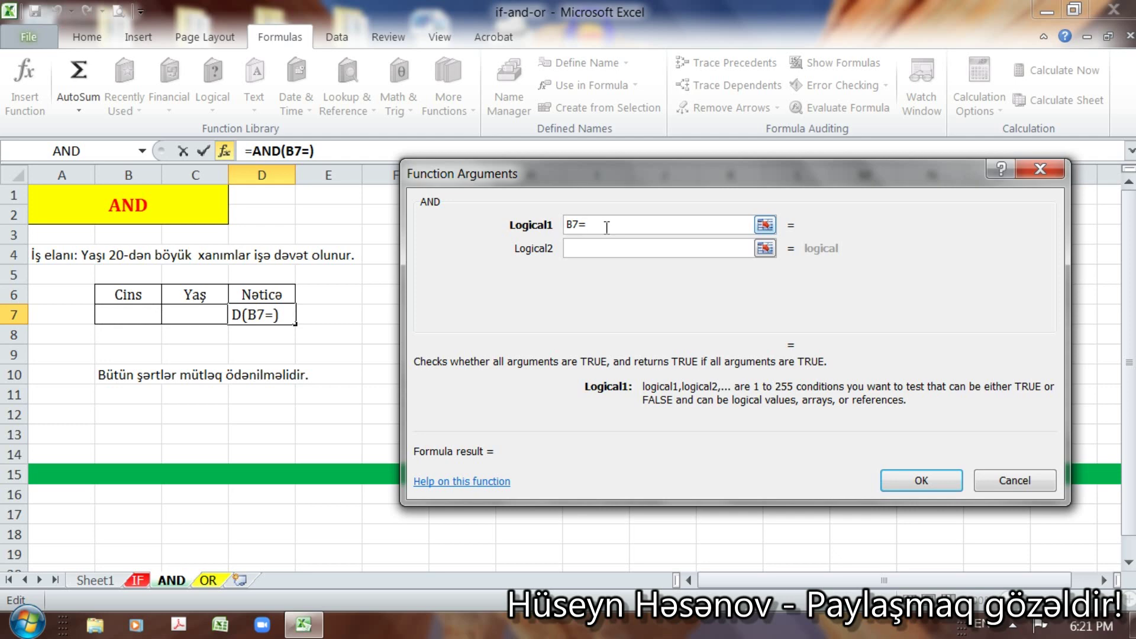
type("@")
key("BackSpace")
key("alt+shift")
type("\"")
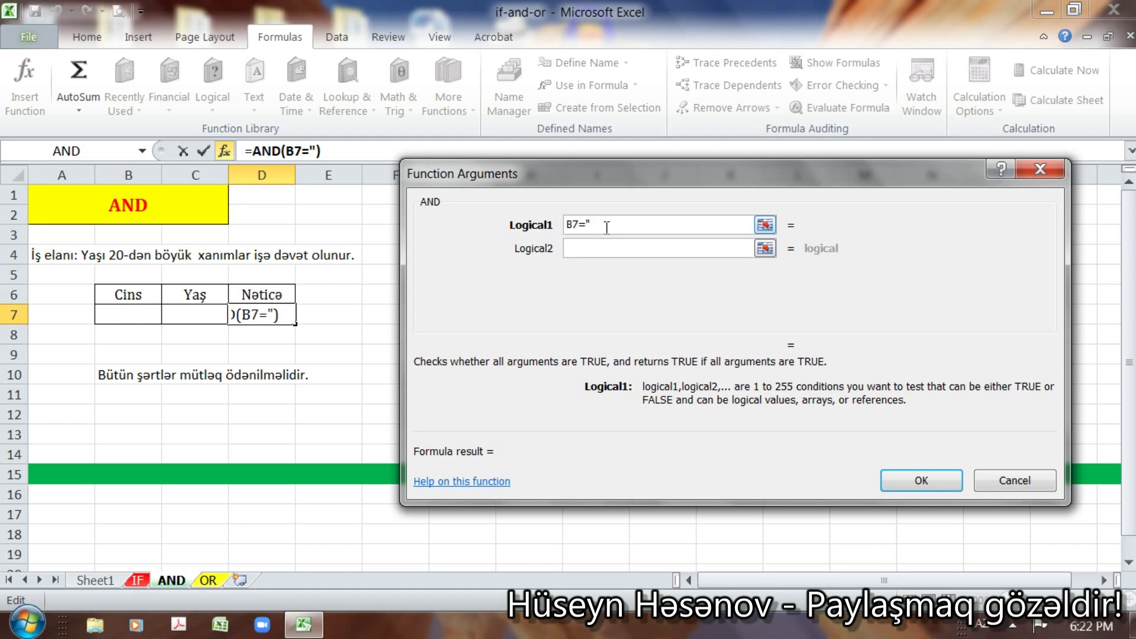
type("xanı")
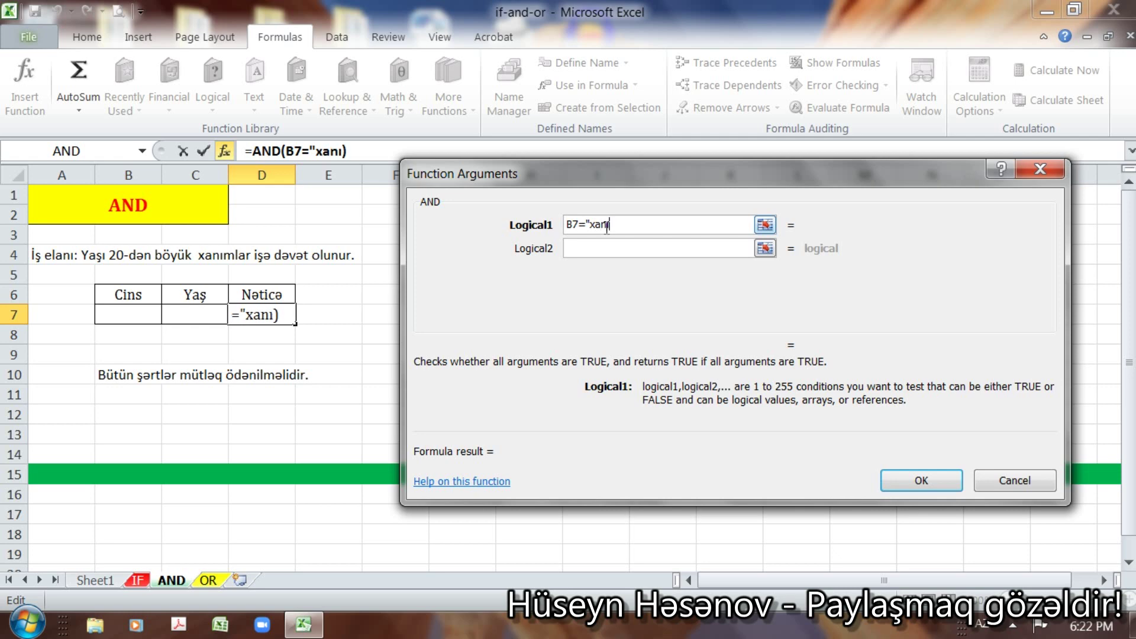
type("m\"")
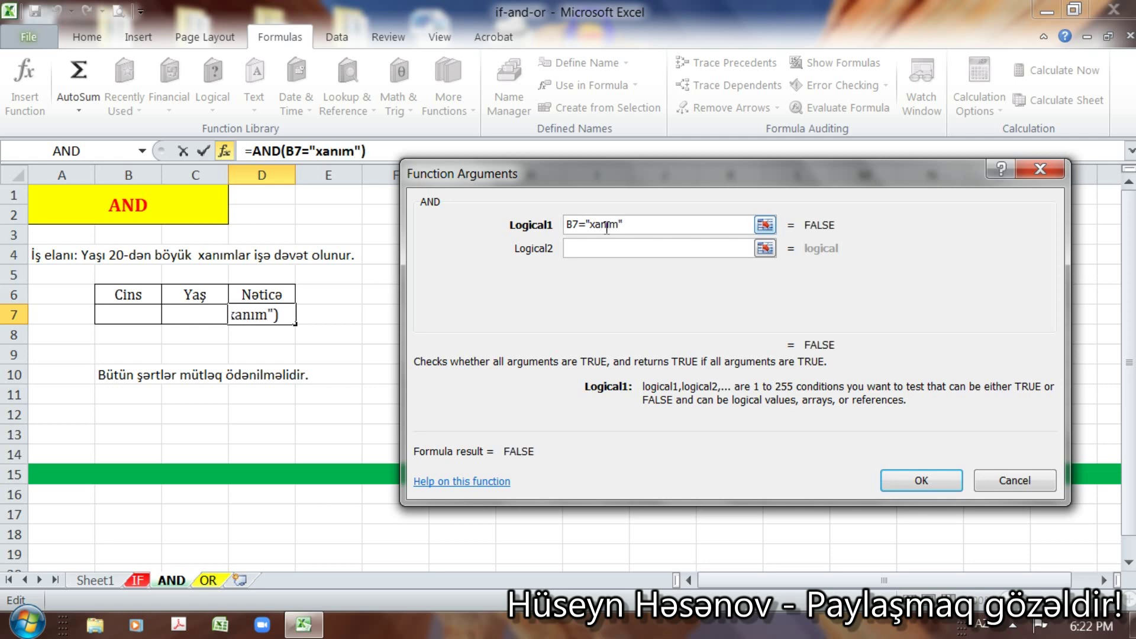
left_click(622, 249)
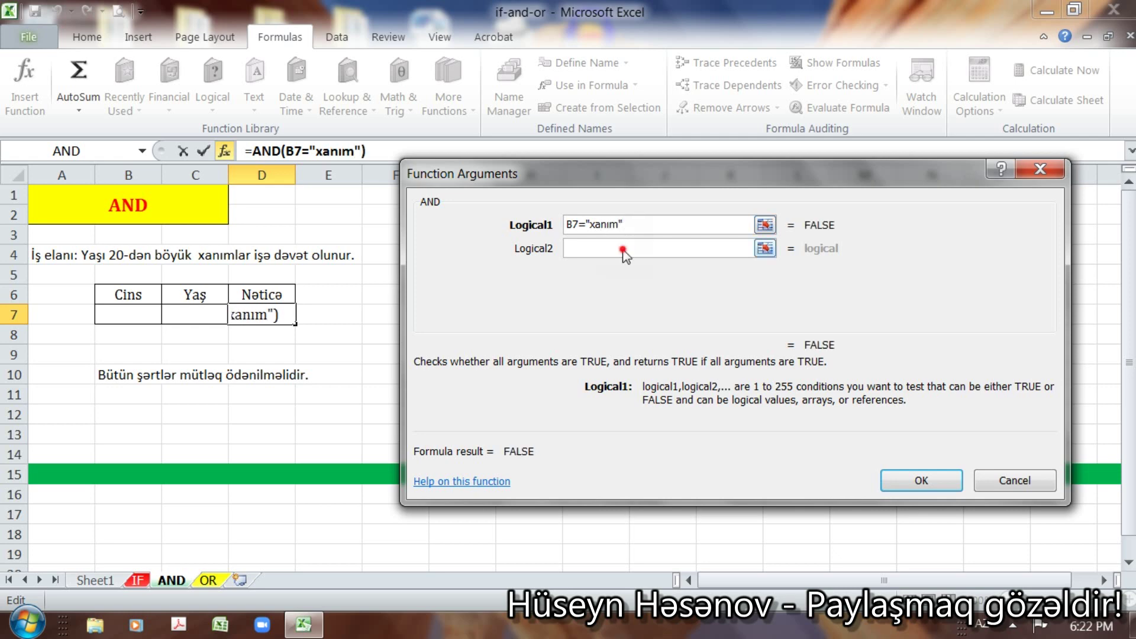
left_click(198, 312)
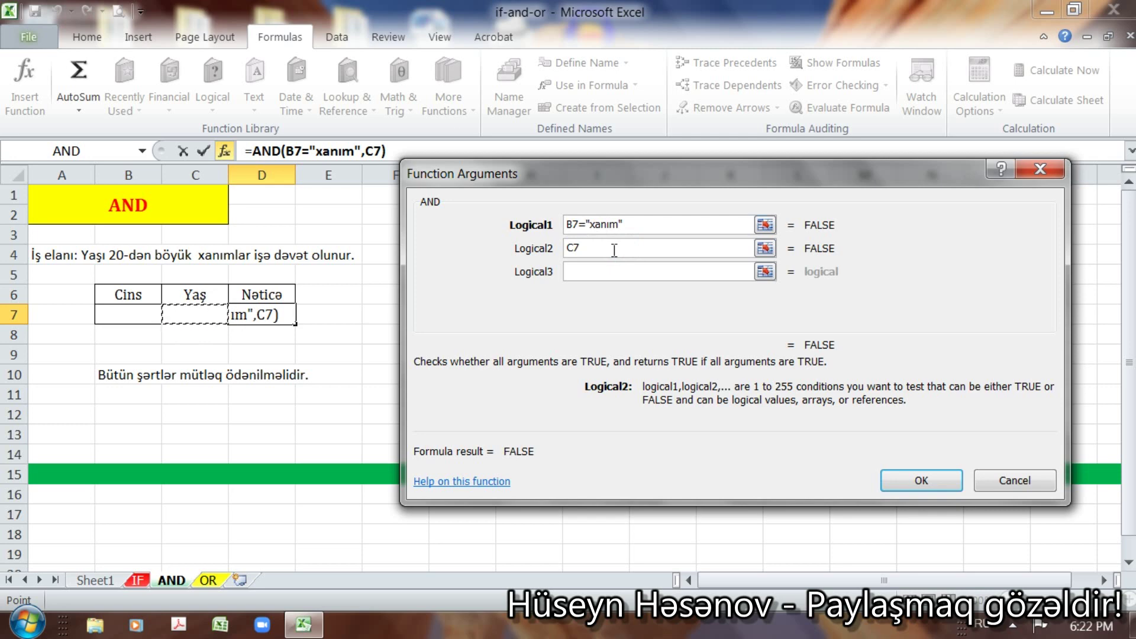
type(">")
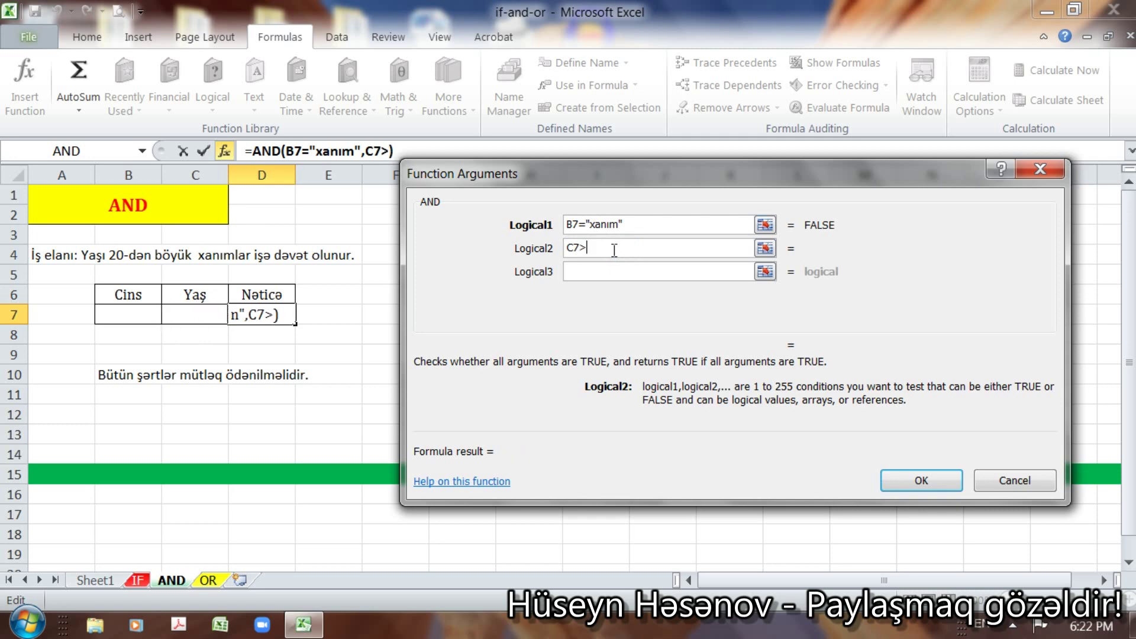
type("20")
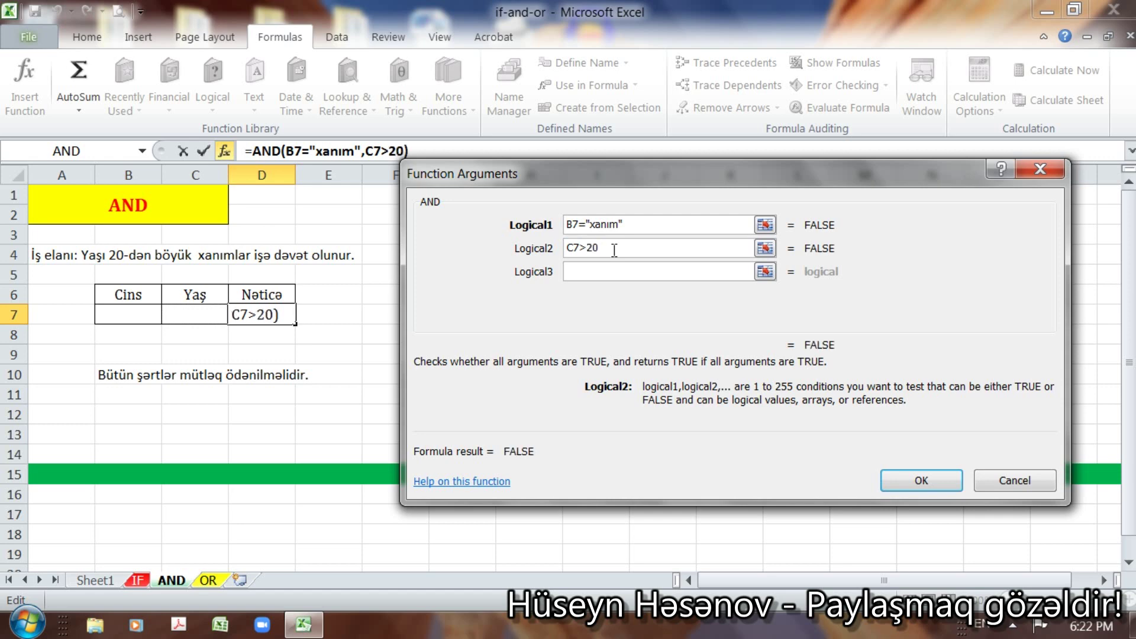
left_click(921, 480)
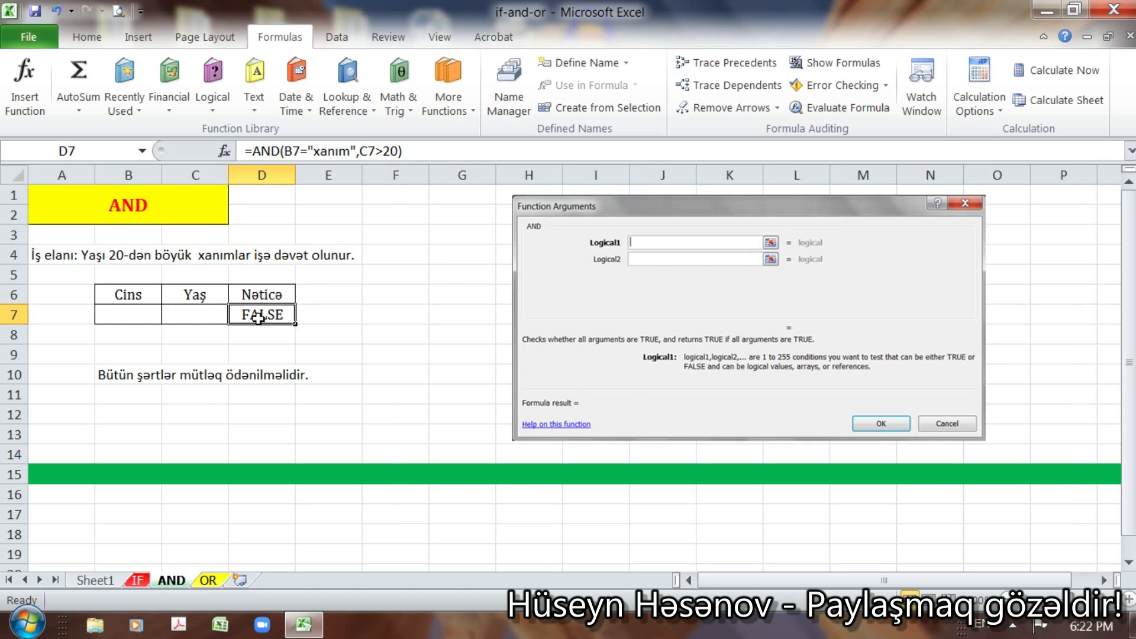
- Enter xanım in B7 and age 19 in C7, then check D7's result
left_click(122, 314)
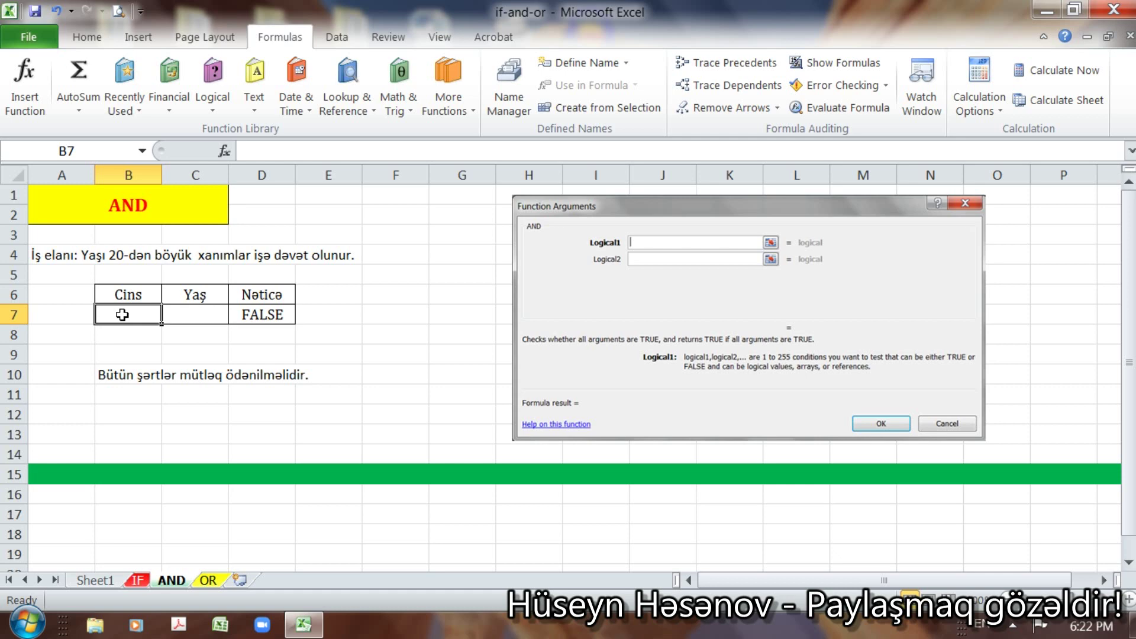
type("xa")
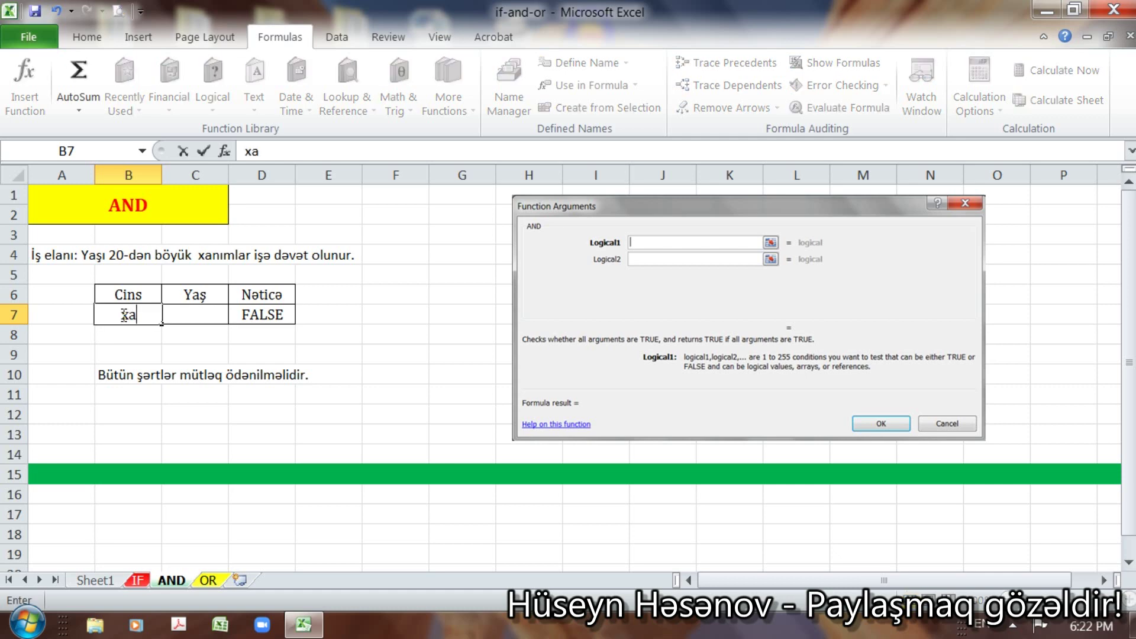
type("n;m")
key("BackSpace")
key("BackSpace")
key("alt+shift")
type("ım")
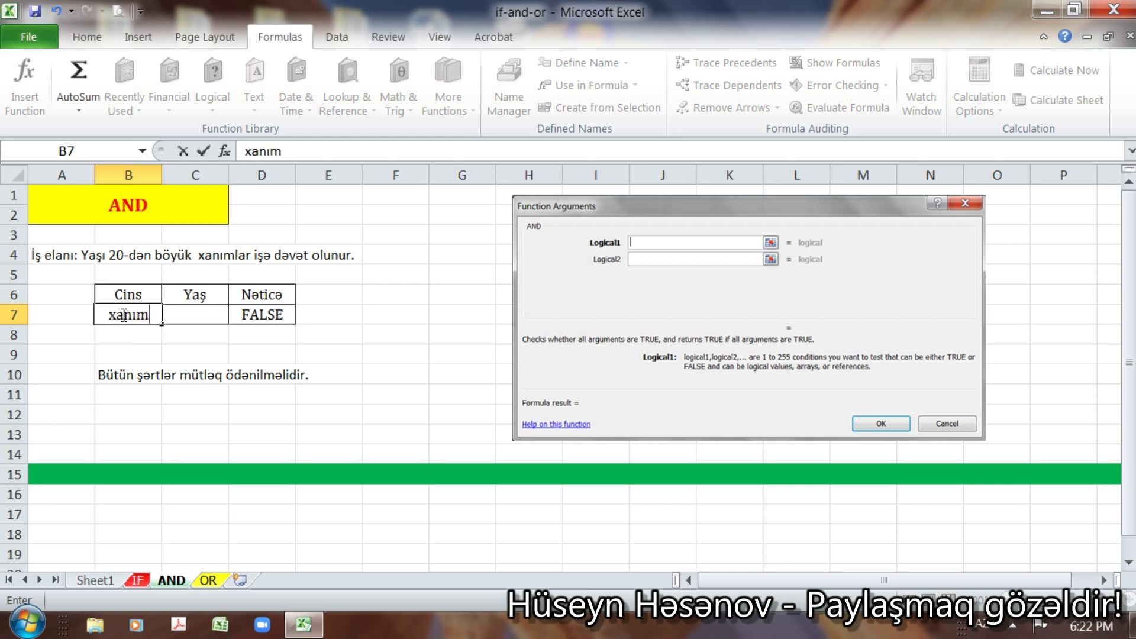
left_click(197, 317)
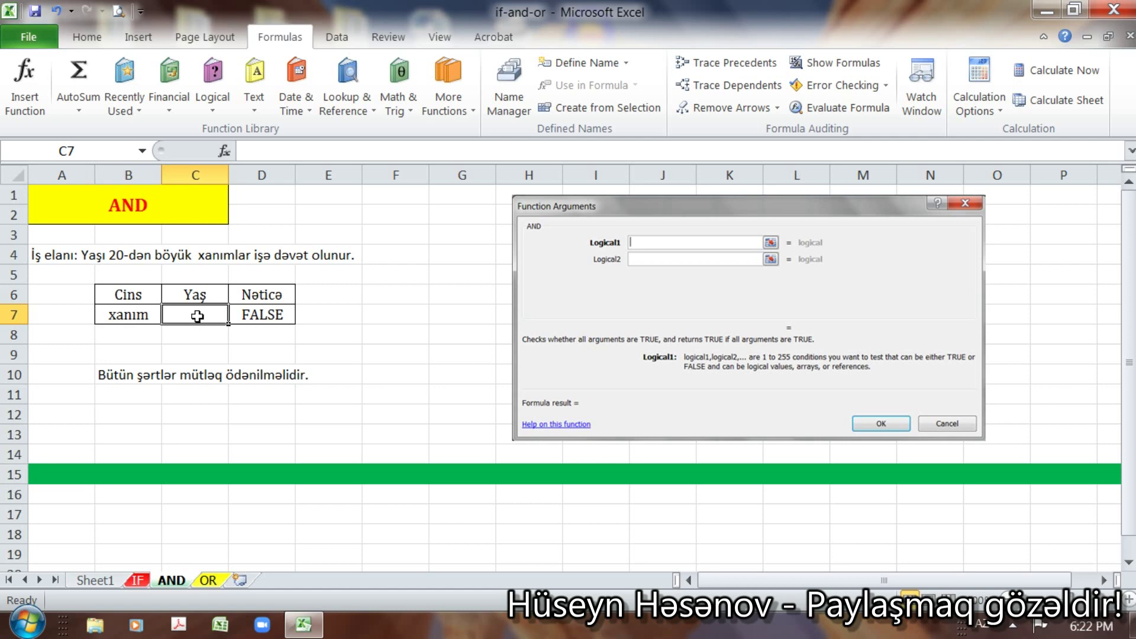
type("19")
key("Return")
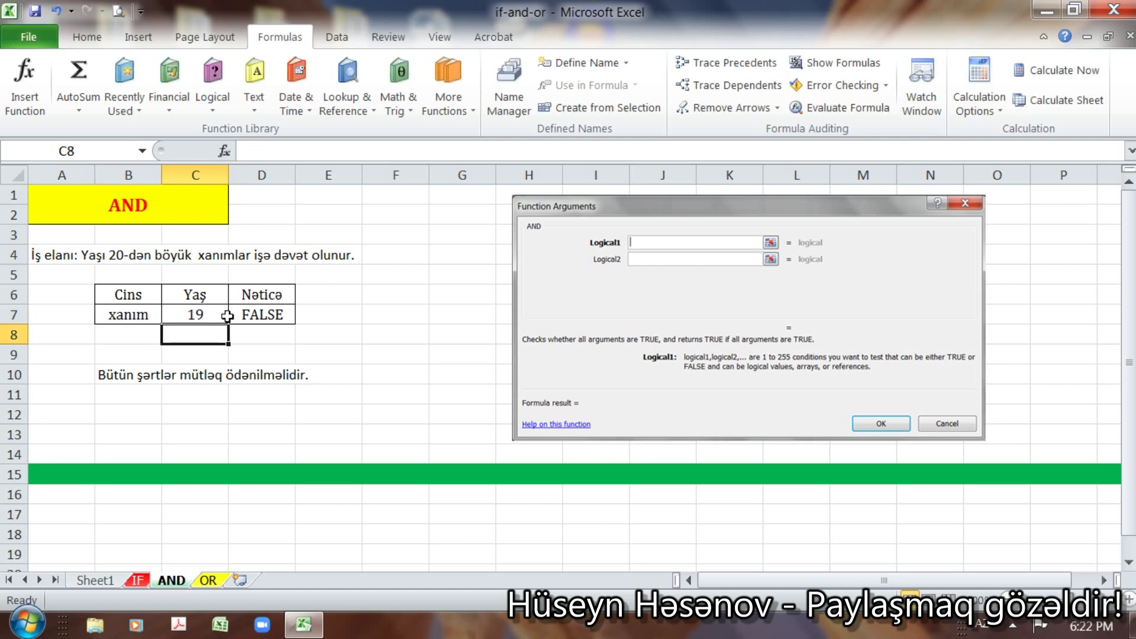
left_click(284, 315)
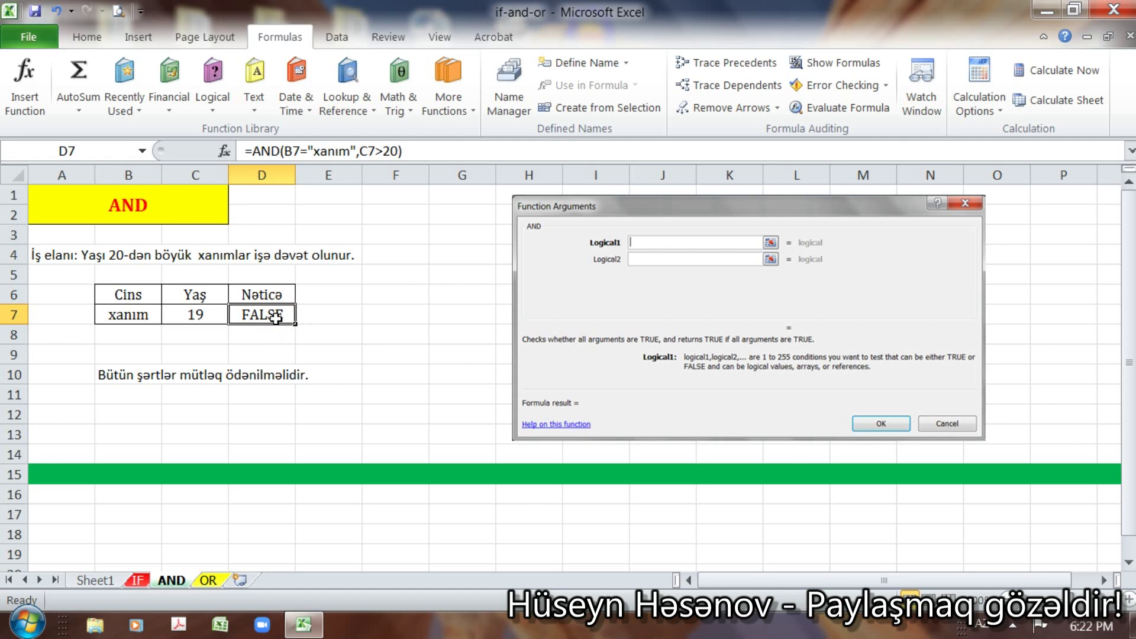
- Change the age in C7 to 21 so D7 becomes TRUE
left_click(190, 316)
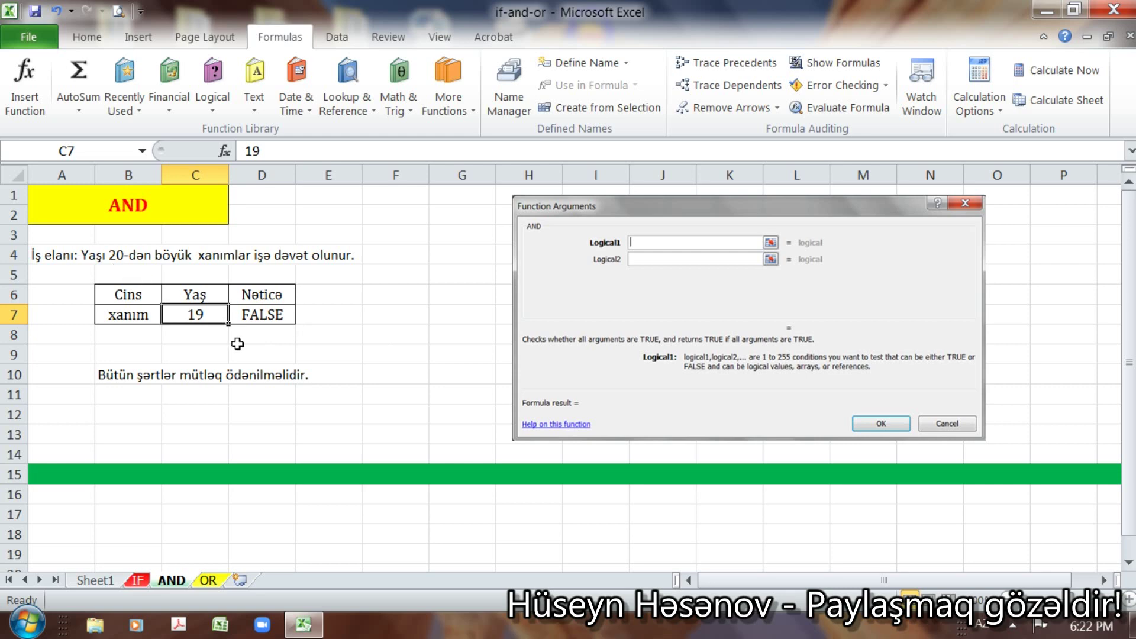
type("21")
key("Return")
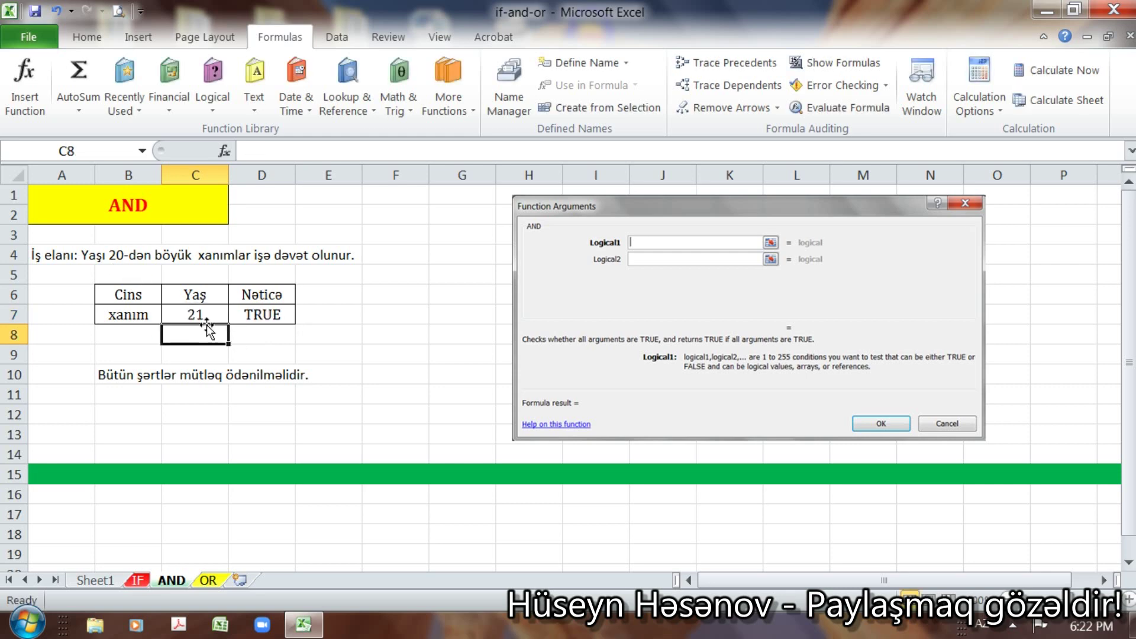
left_click(265, 314)
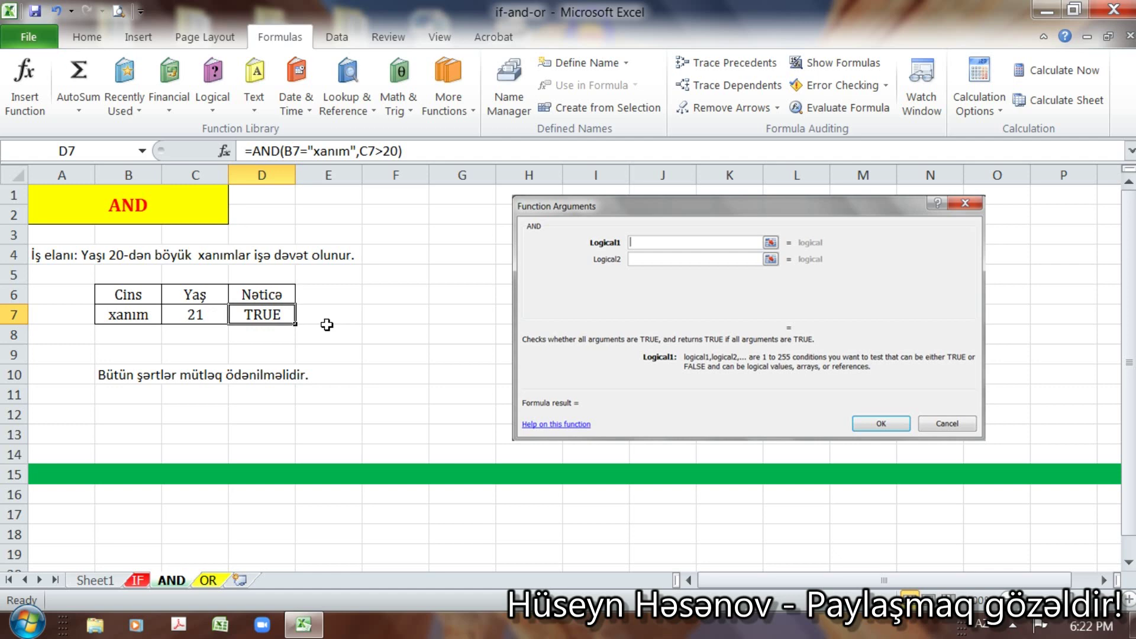
- Change B7 to kişi and confirm D7 now shows FALSE
left_click(129, 313)
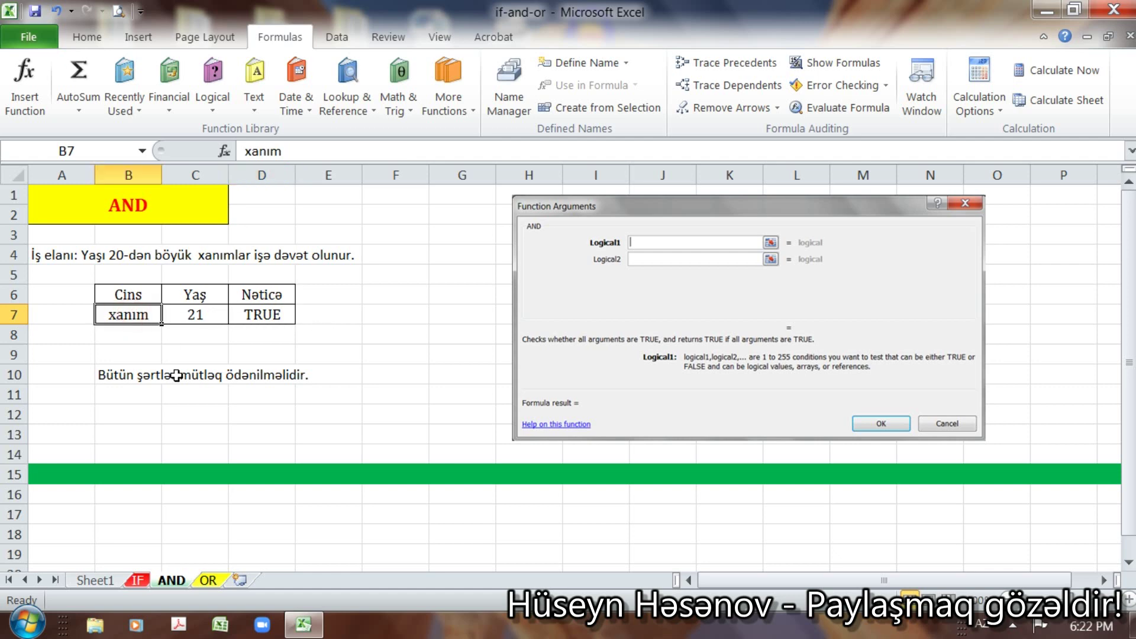
type("ki")
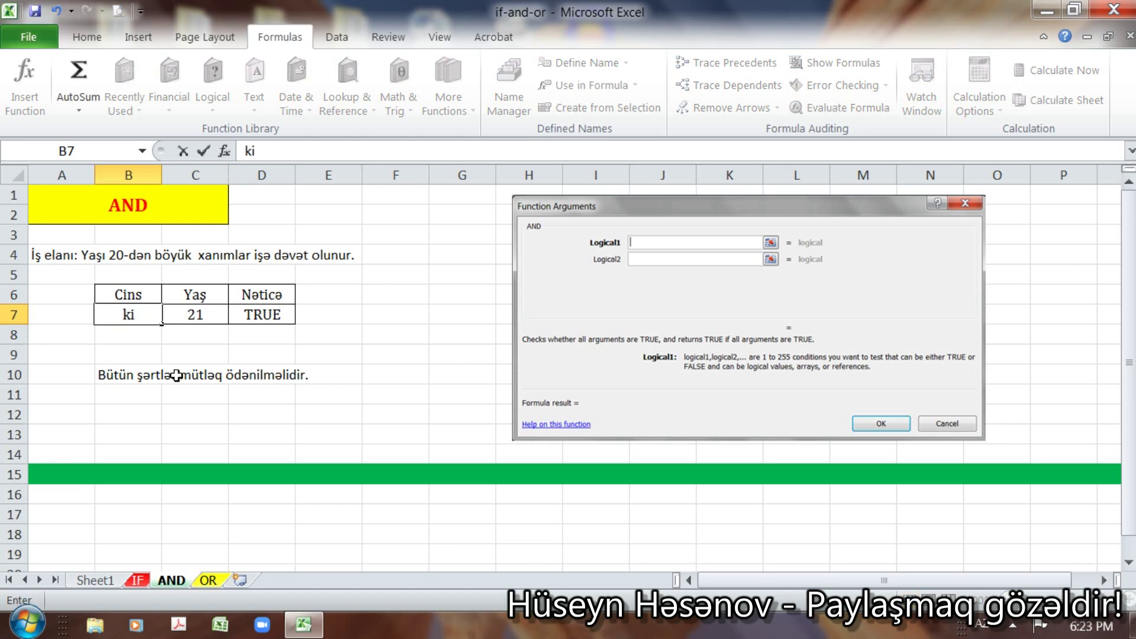
type("şi")
key("Return")
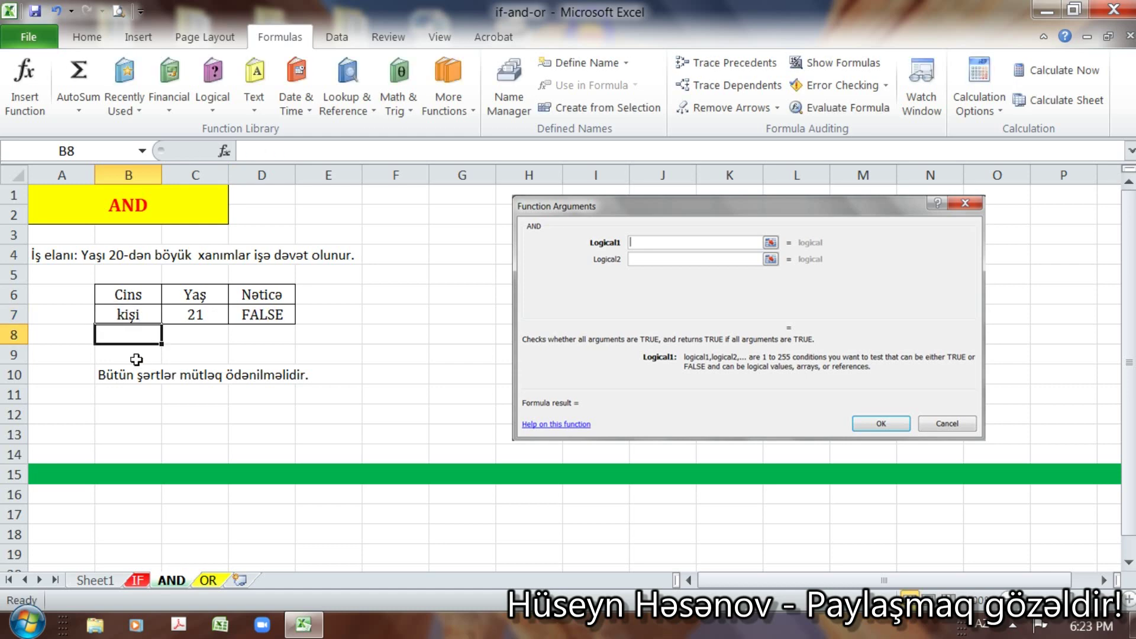
left_click(256, 317)
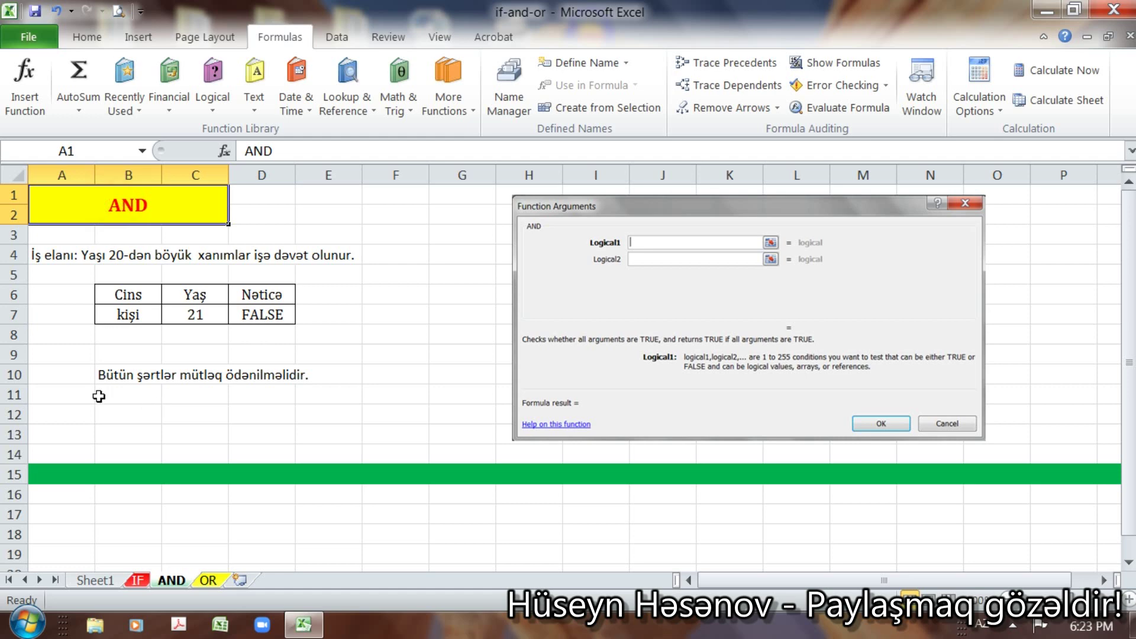
left_click(99, 392)
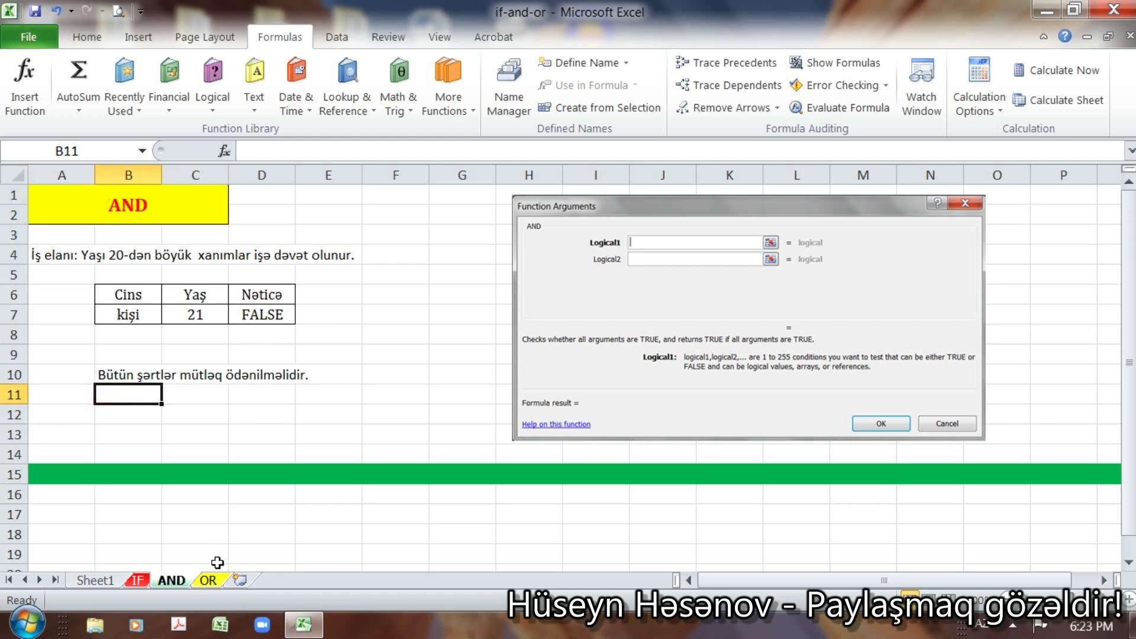
- Switch to the OR sheet and dismiss the Windows colour-scheme prompt
left_click(208, 581)
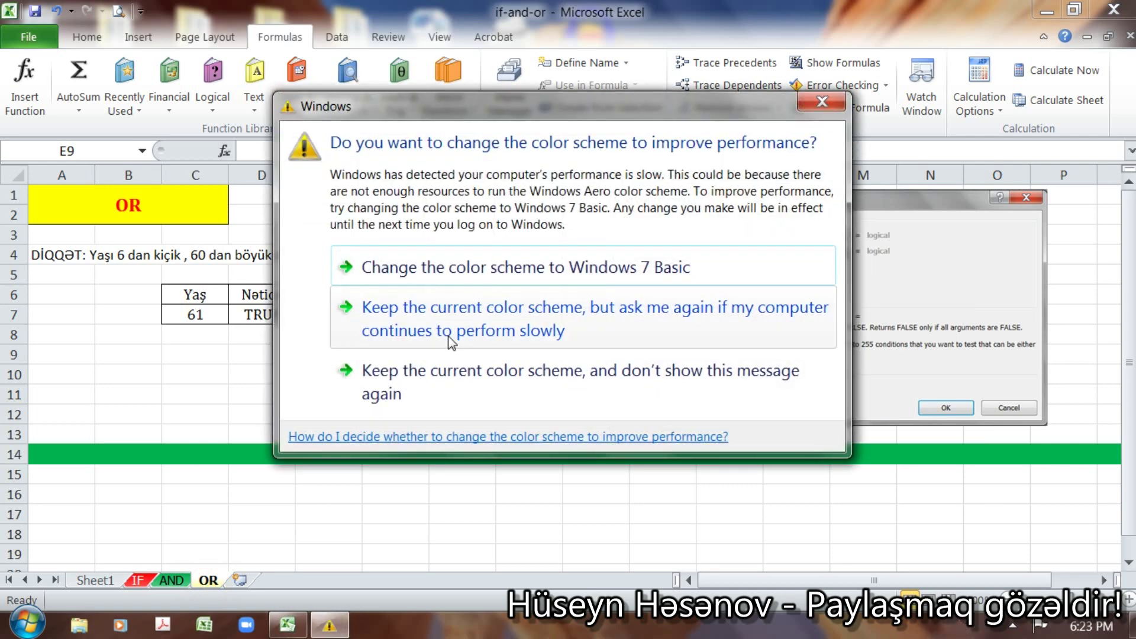
left_click(451, 340)
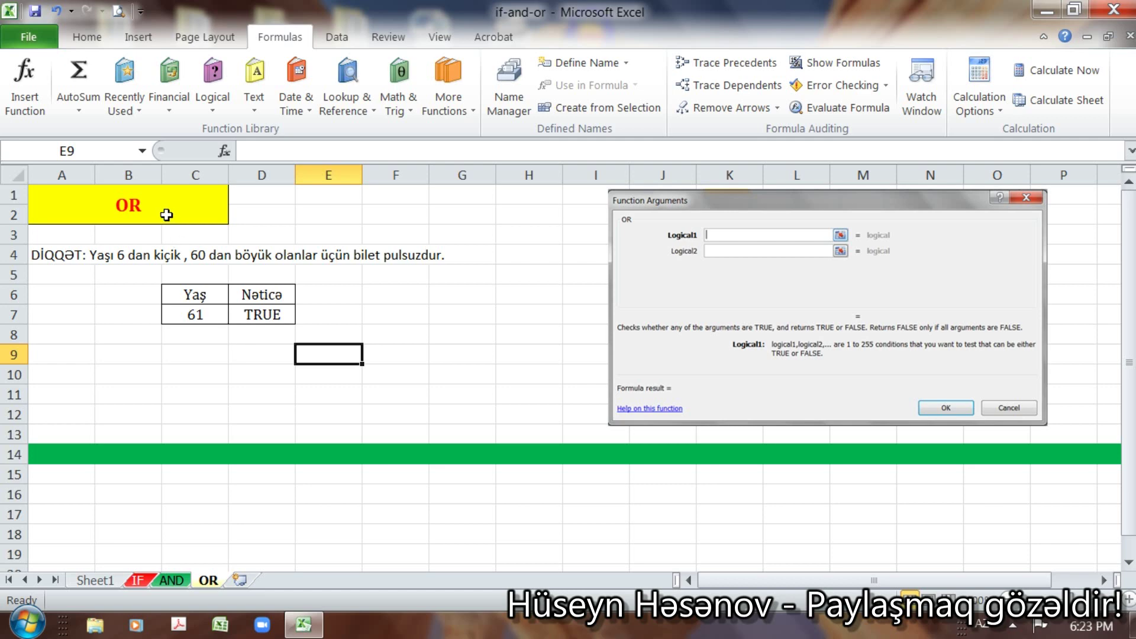
left_click(53, 256)
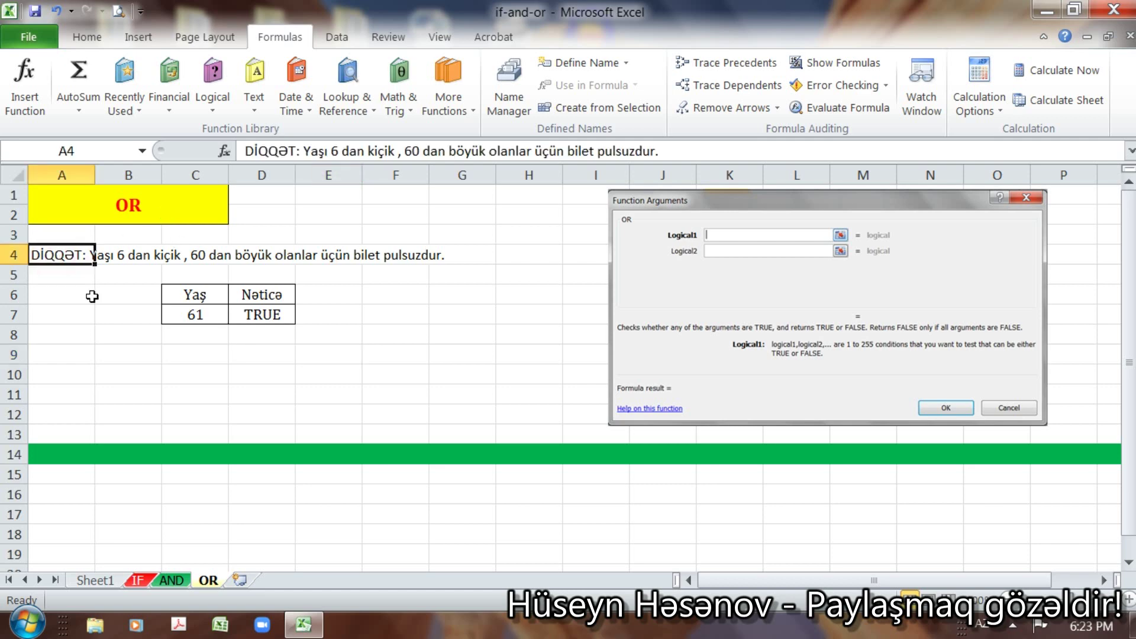
left_click(69, 284)
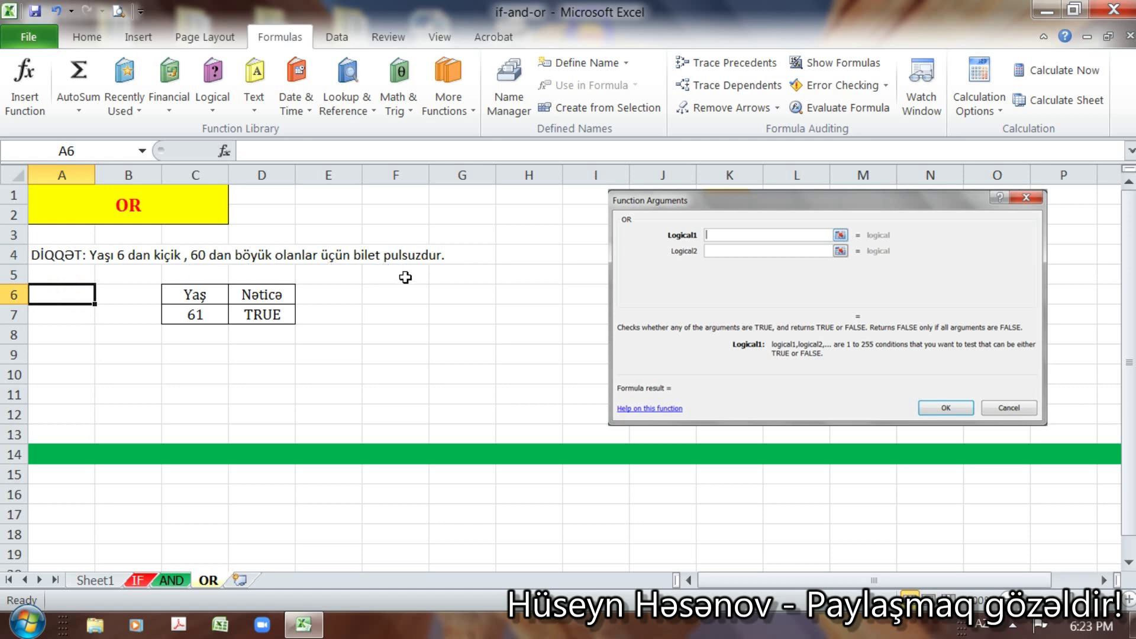
- Delete the =OR(C7<6,C7>60) formula from D7, leaving the age 61 in C7
left_click(264, 314)
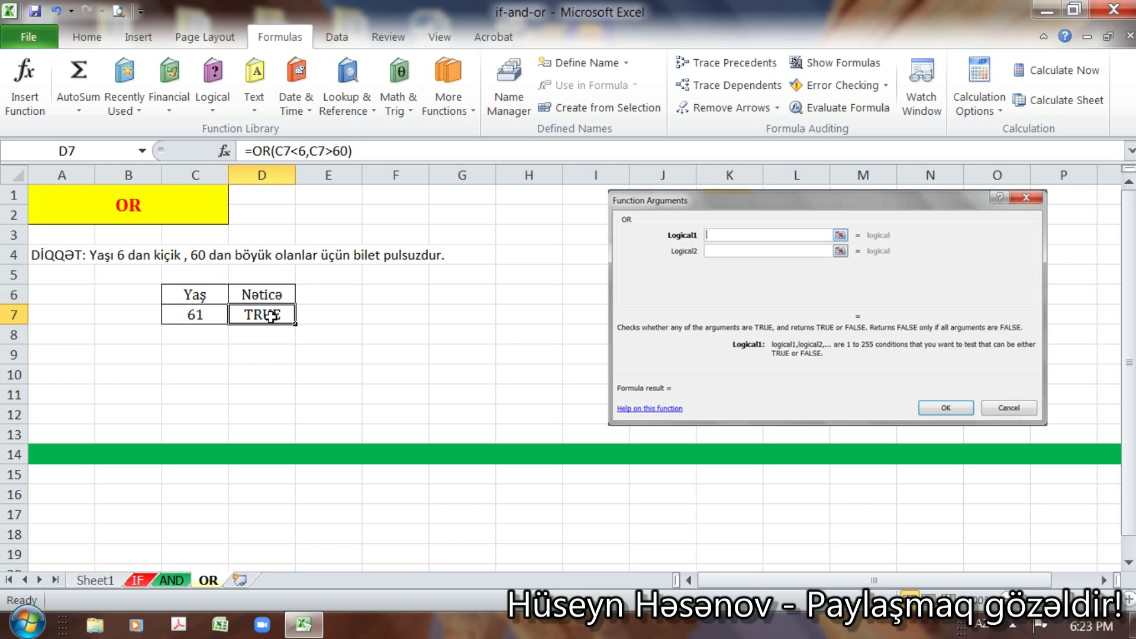
key("Delete")
left_click(188, 315)
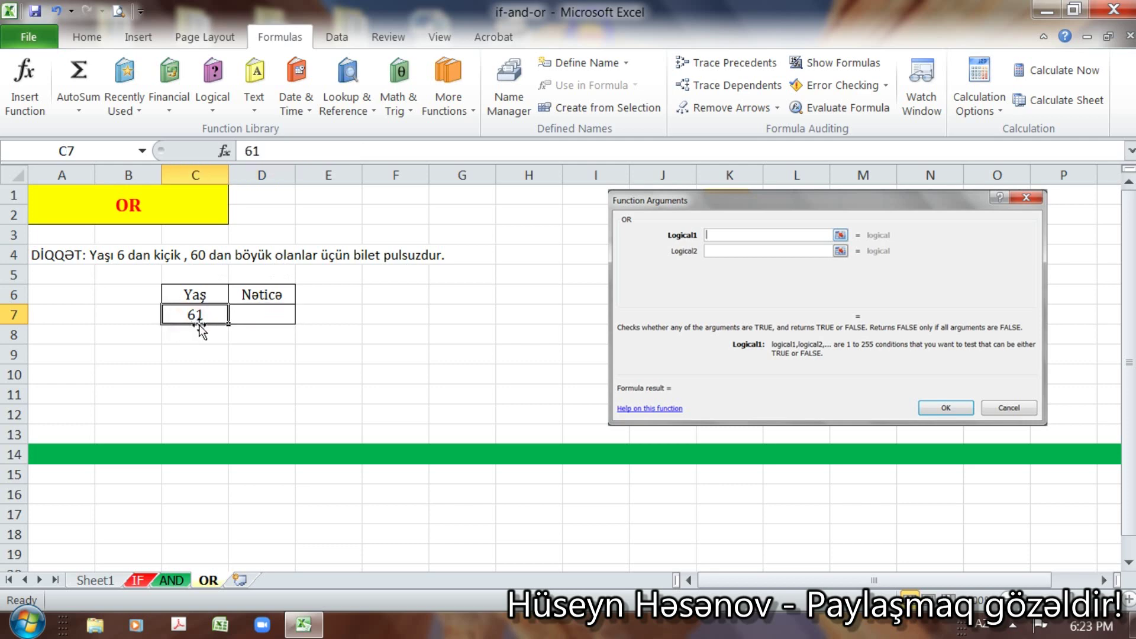
- Clear age 61 from C7, leaving row 7 empty, and permanently dismiss the colour-scheme prompt
key("Delete")
left_click(253, 313)
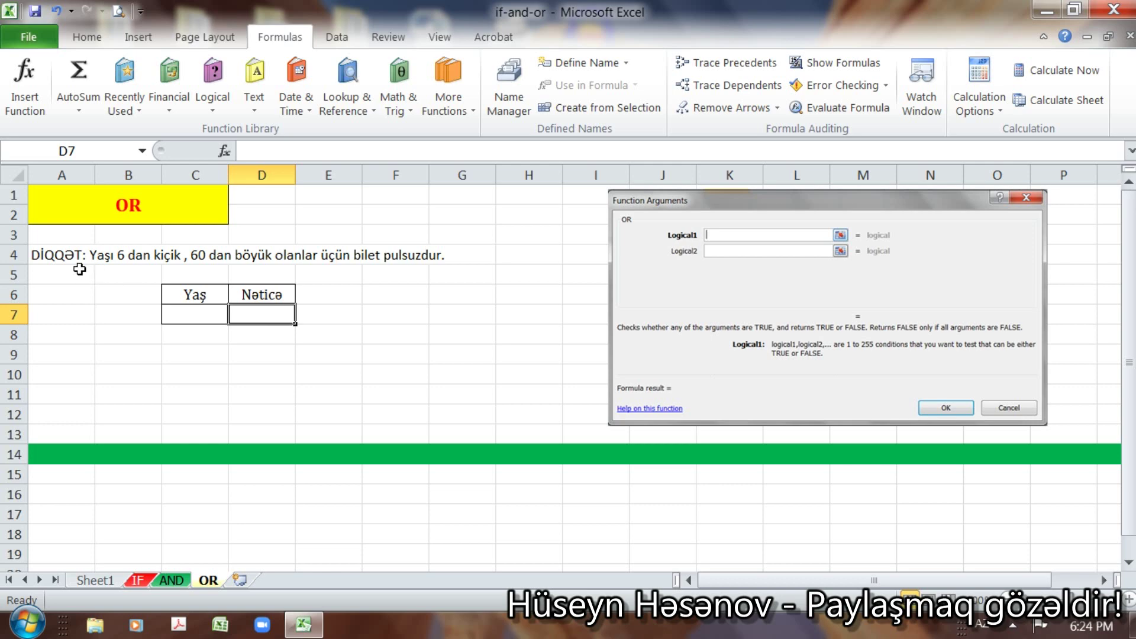
left_click(188, 313)
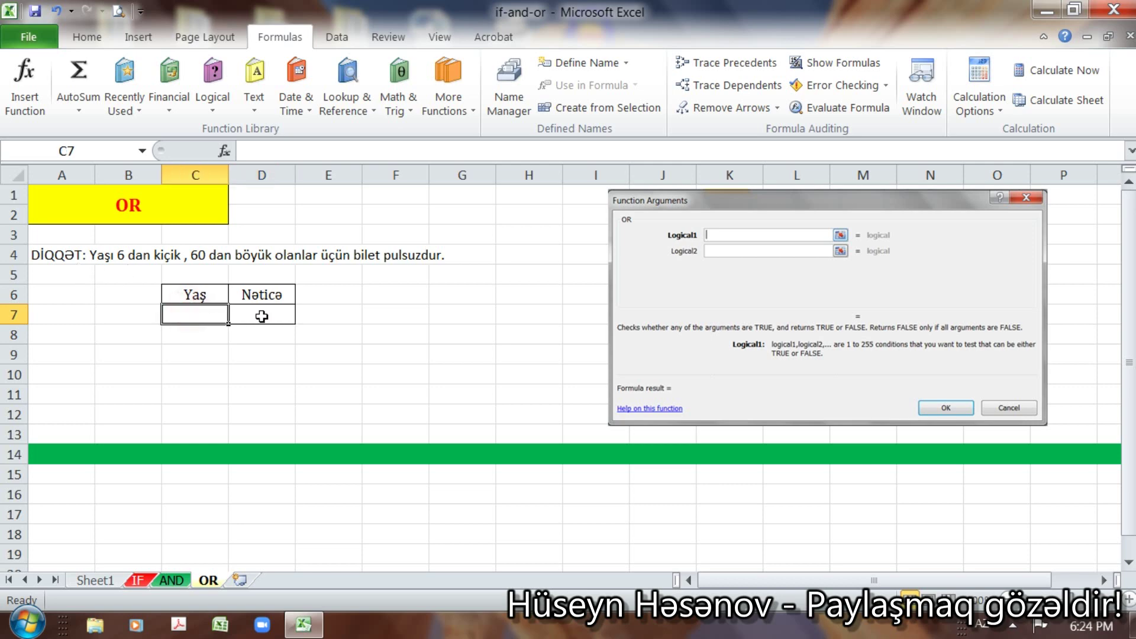
left_click(273, 314)
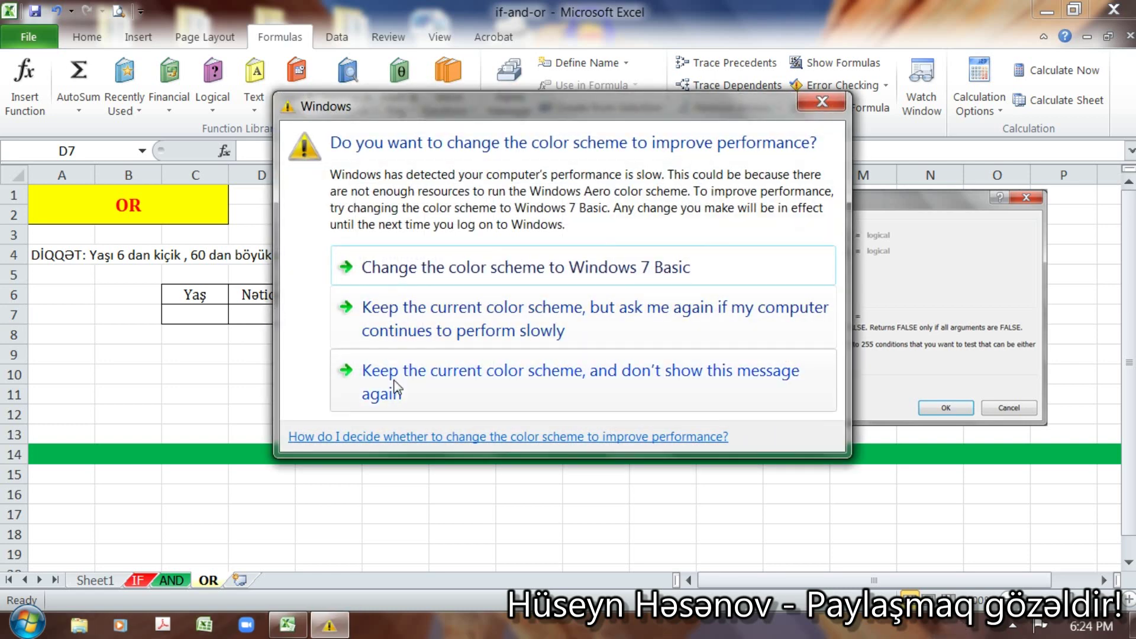
left_click(395, 385)
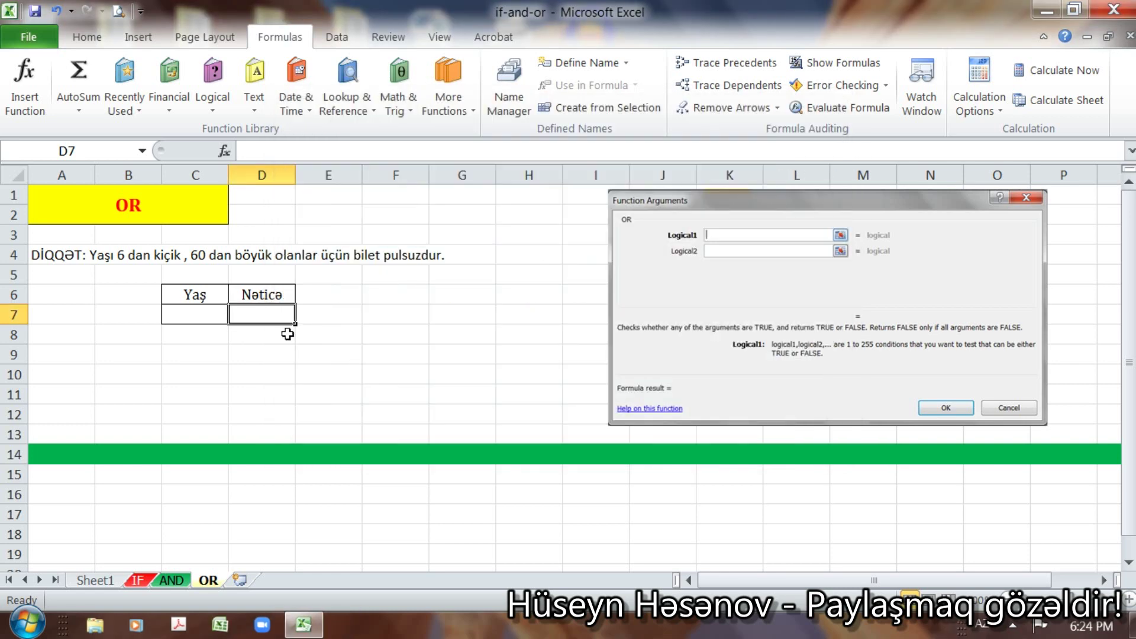
- Insert an OR function in D7 with Logical1 C7<6 and Logical2 C7>60, showing TRUE
left_click(203, 104)
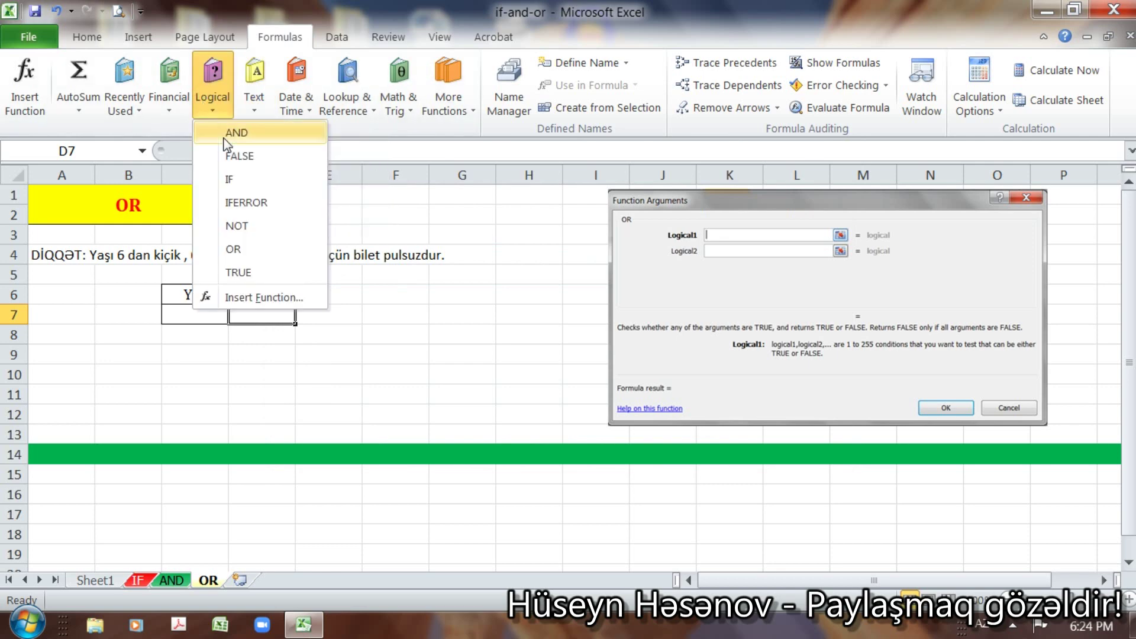
left_click(253, 250)
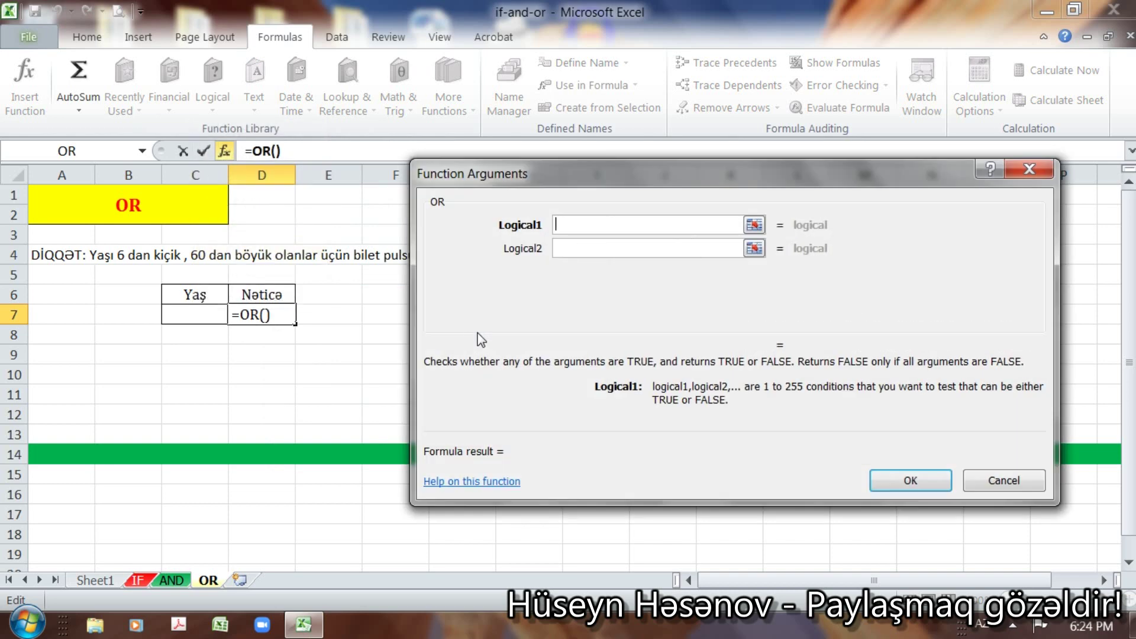
left_click(200, 310)
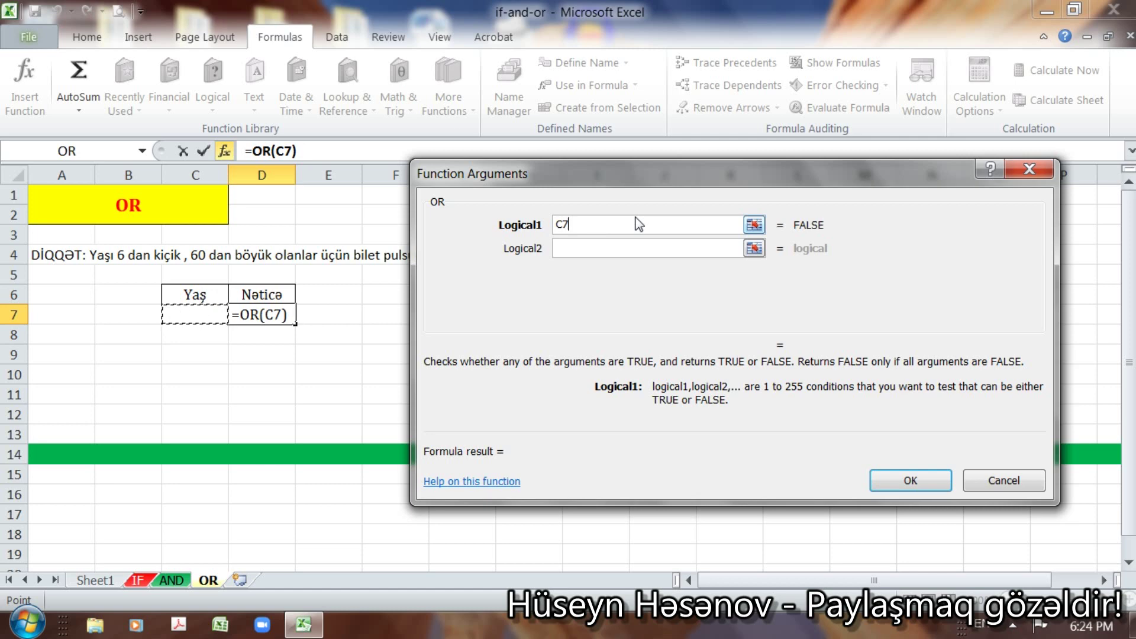
type("<")
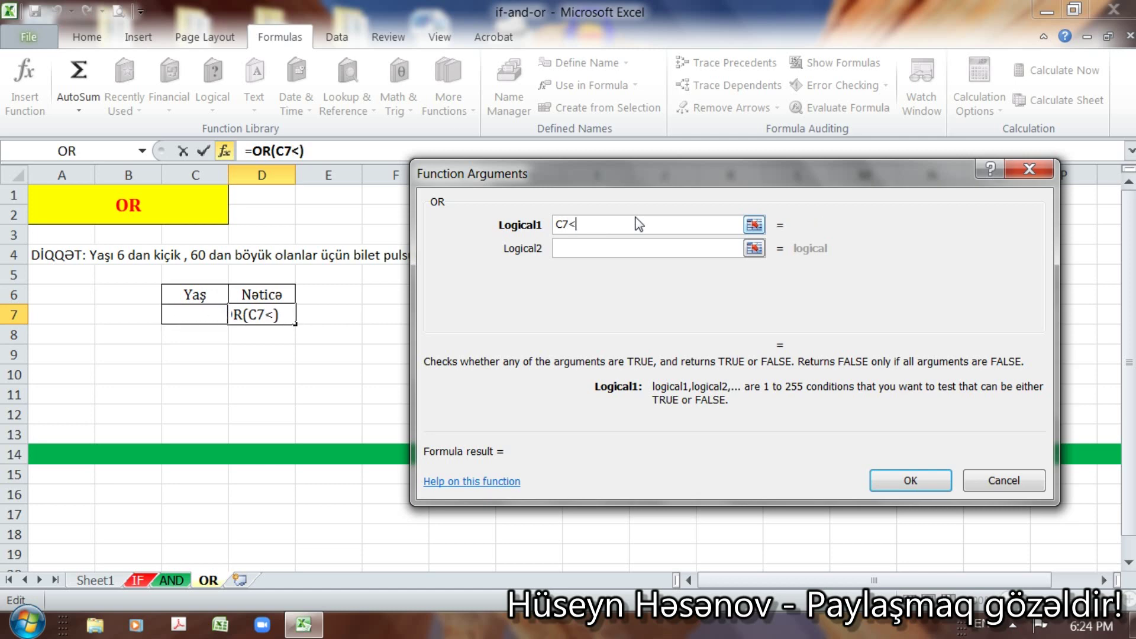
type("6")
left_click(629, 248)
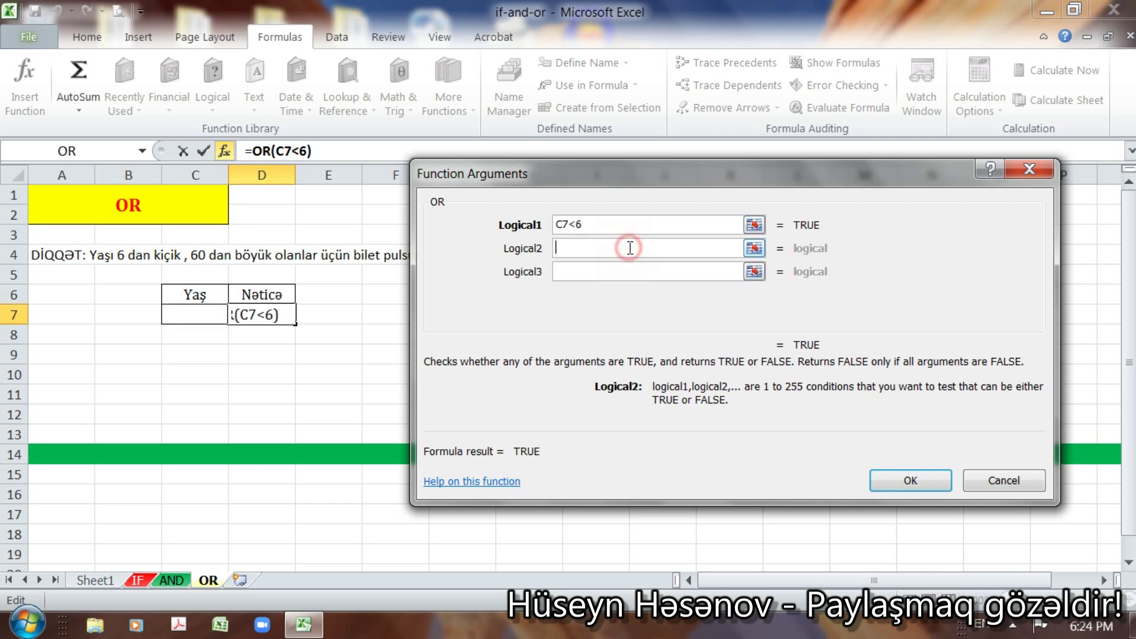
left_click(192, 313)
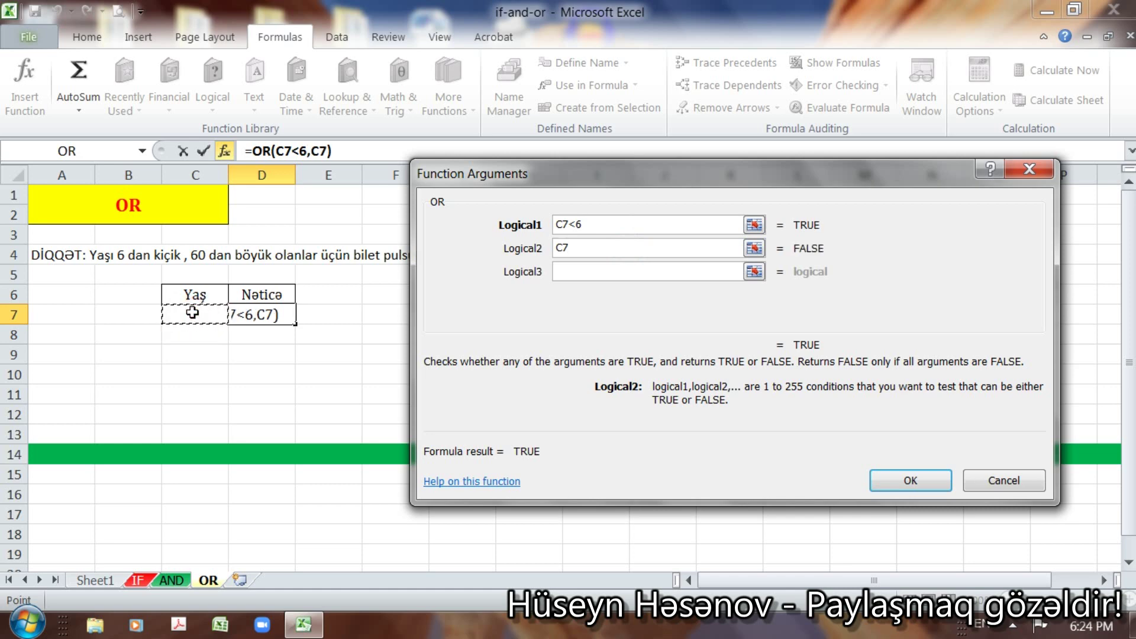
type(">")
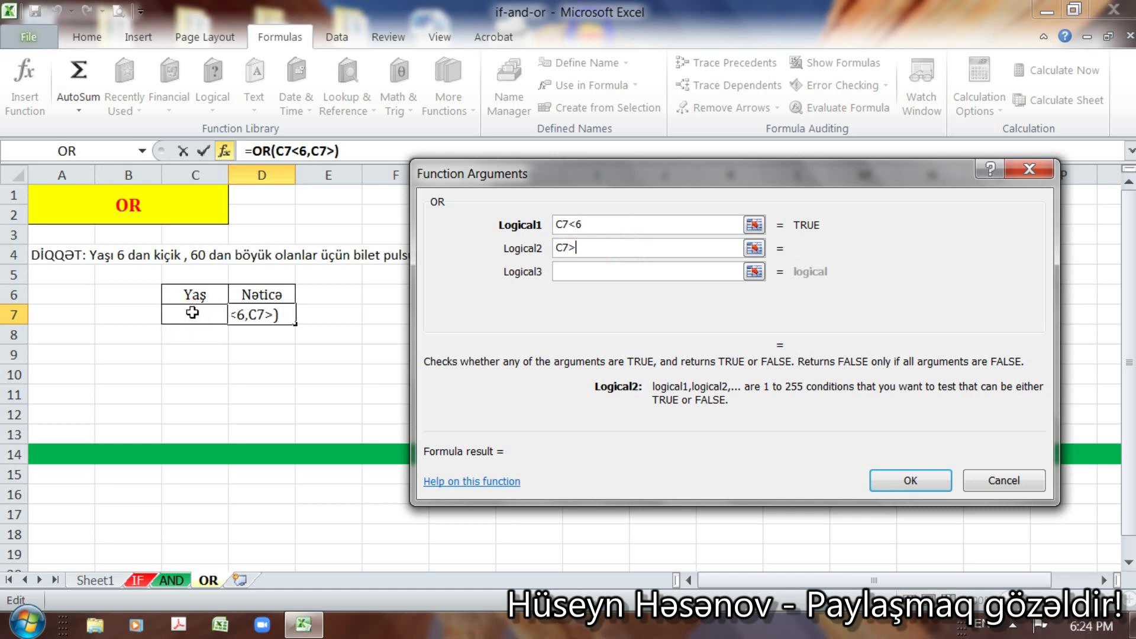
type("60")
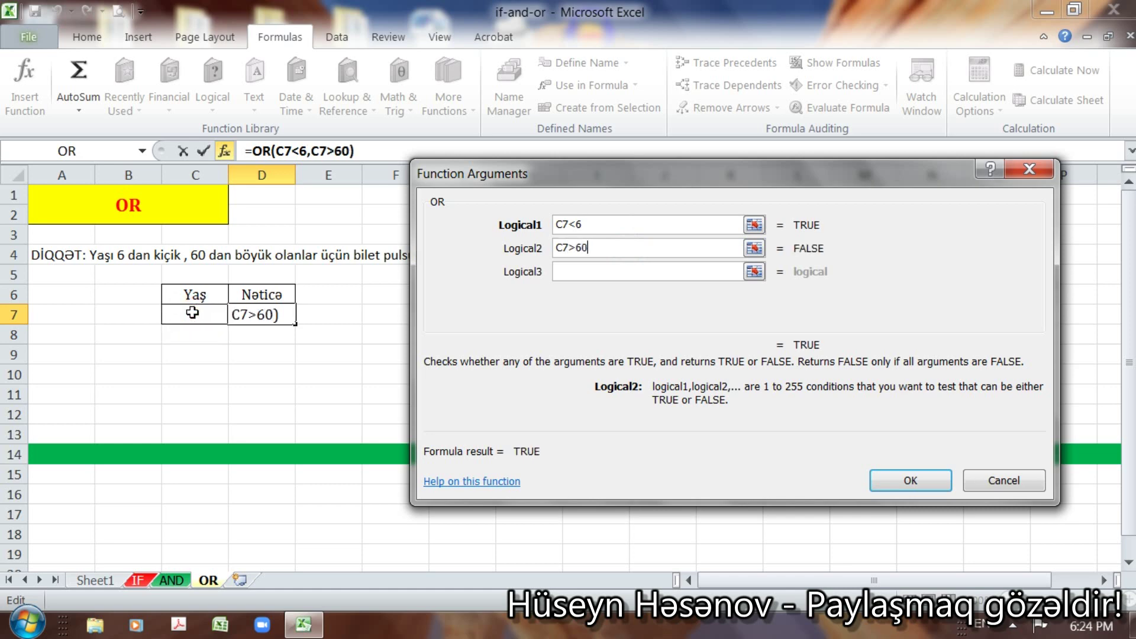
left_click(910, 480)
left_click(216, 310)
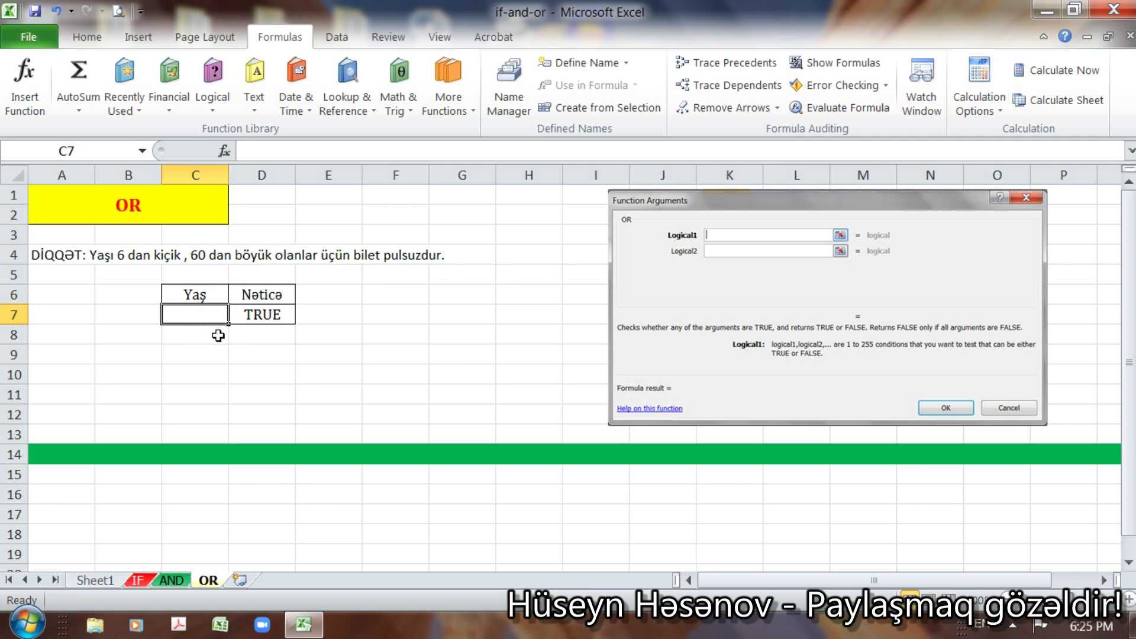
- Enter age 7 in C7 so D7 shows FALSE, then age 61 so it shows TRUE
type("7")
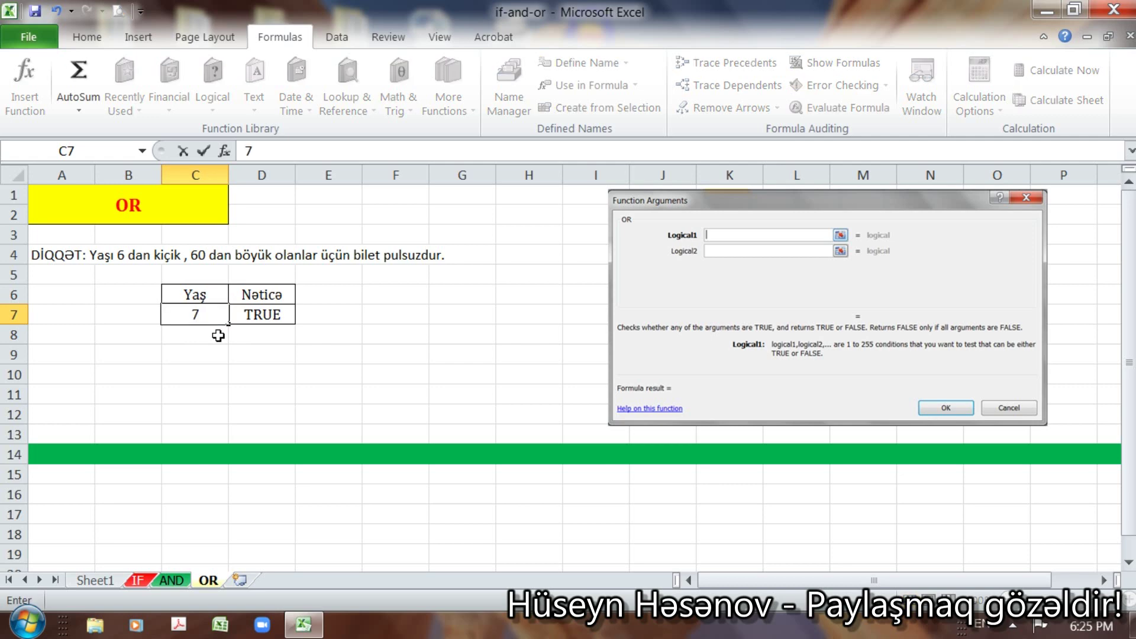
key("Return")
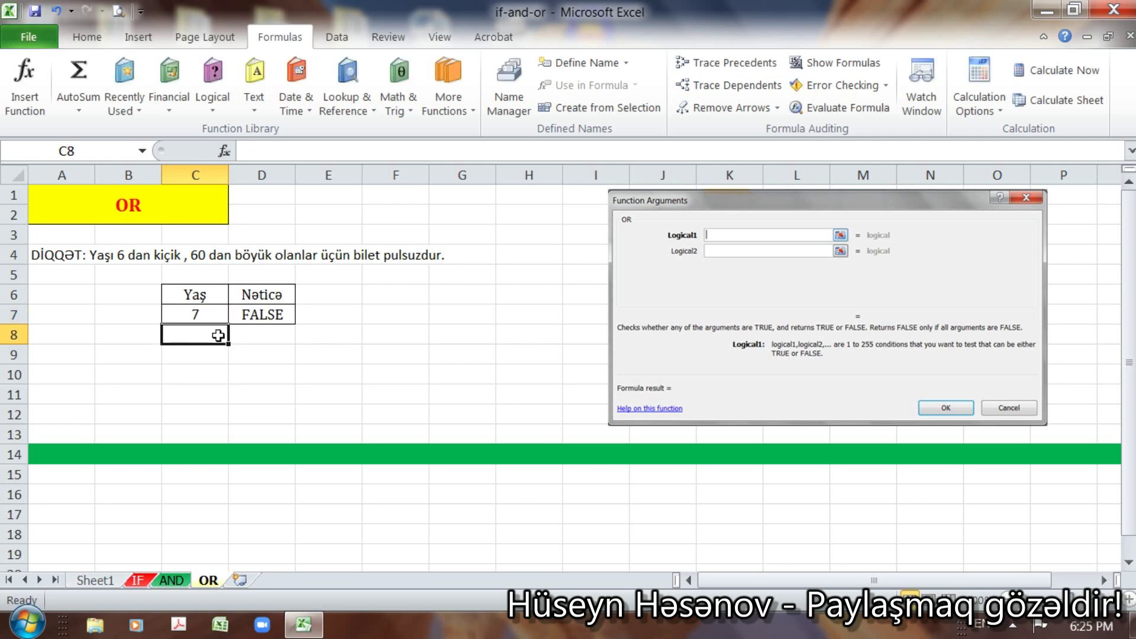
left_click(189, 316)
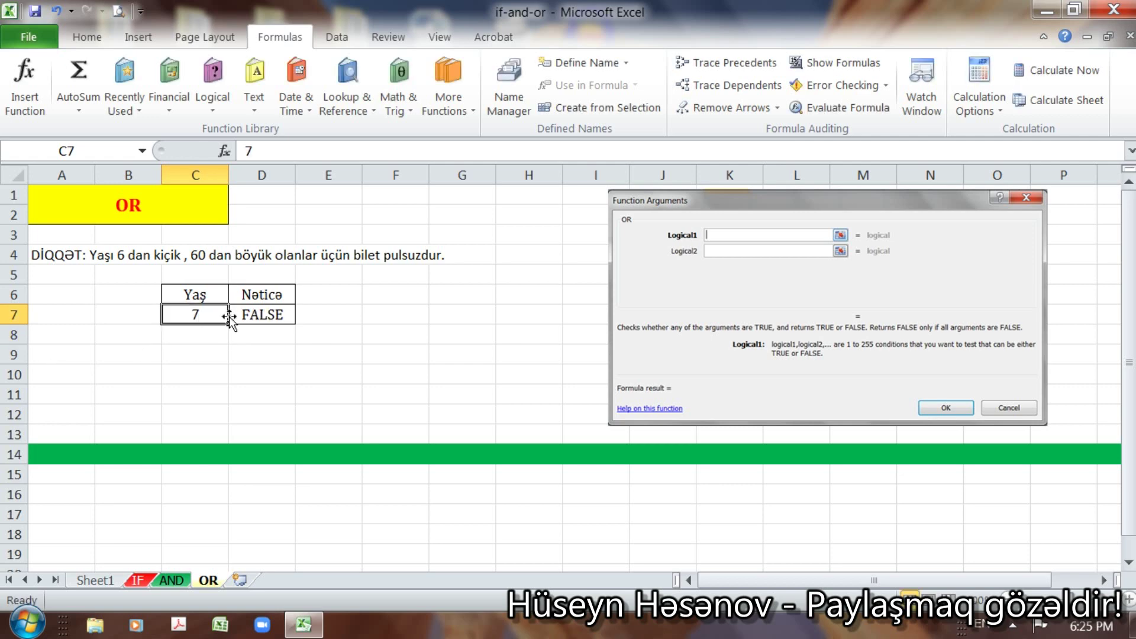
left_click(254, 319)
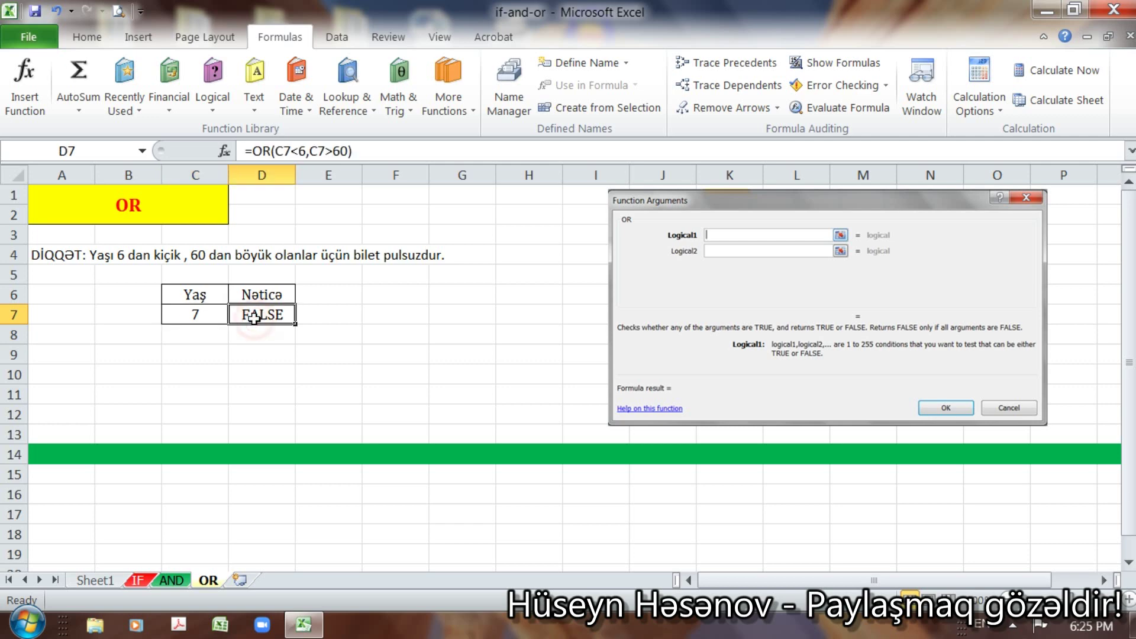
left_click(195, 320)
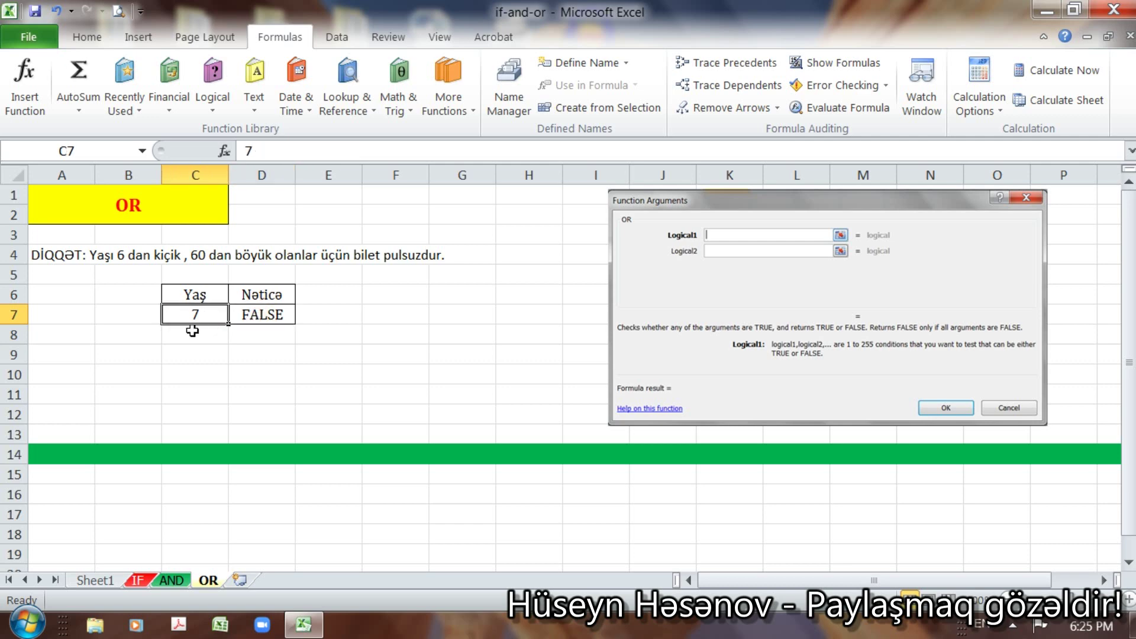
type("61")
key("Return")
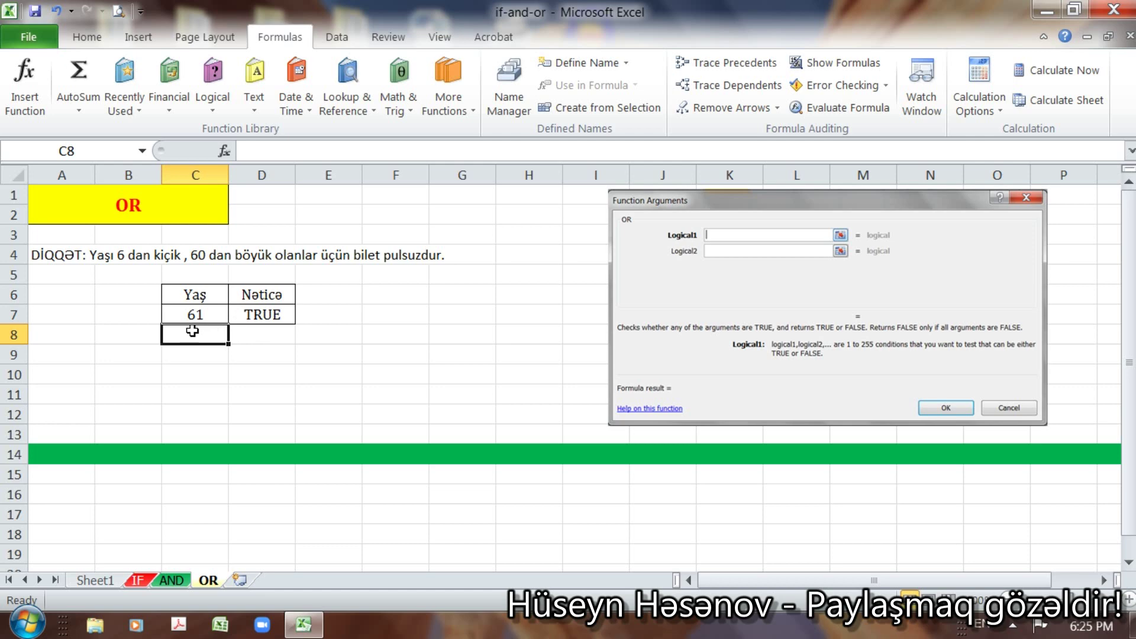